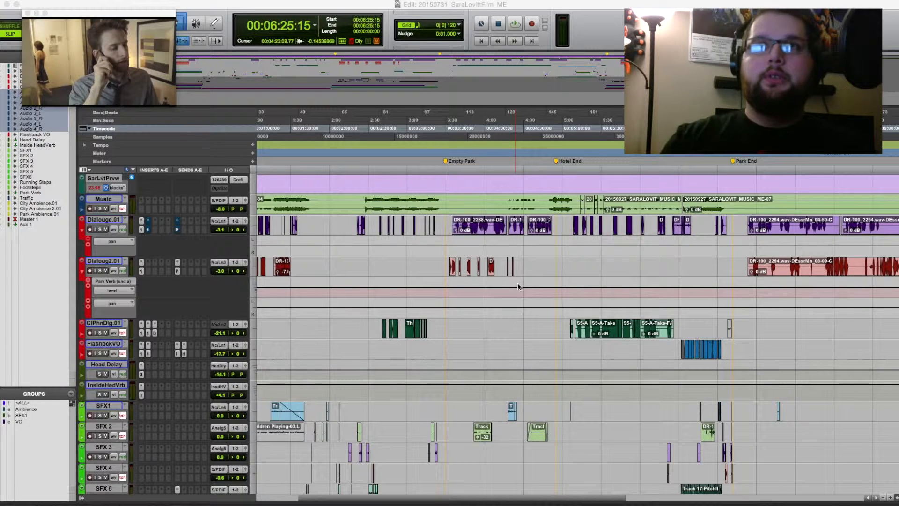
- Move the floating video window so that it sits just above the track headers
drag(126, 14, 204, 108)
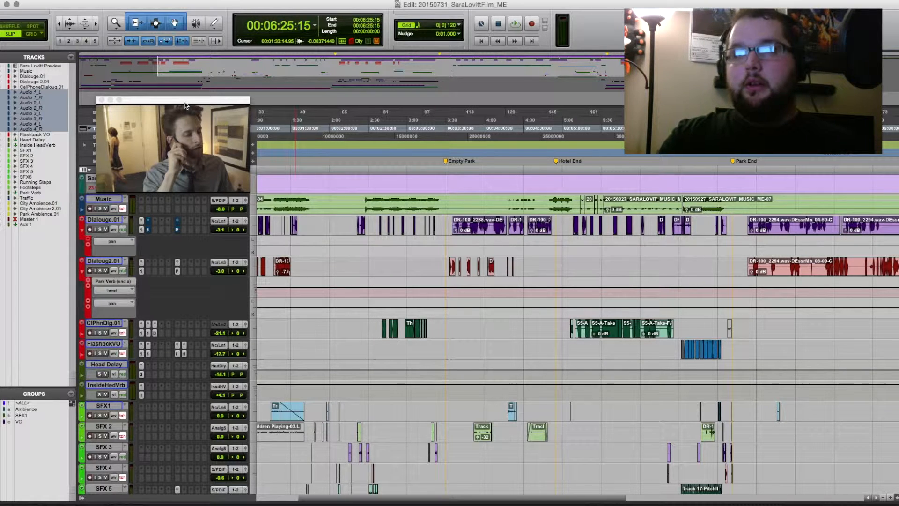
drag(185, 105, 154, 214)
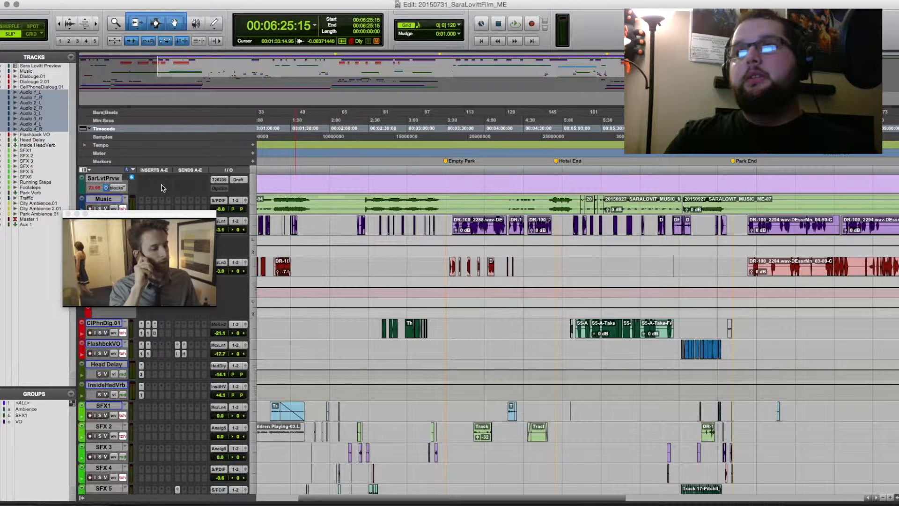
drag(174, 220, 189, 81)
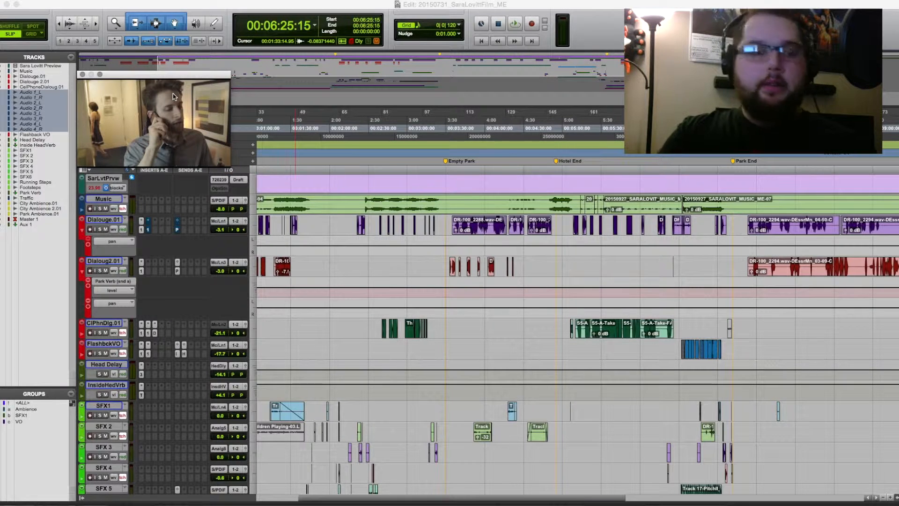
- Locate the dialogue shortly before the Park End marker, placing the edit cursor at 00:07:02:05
click(714, 265)
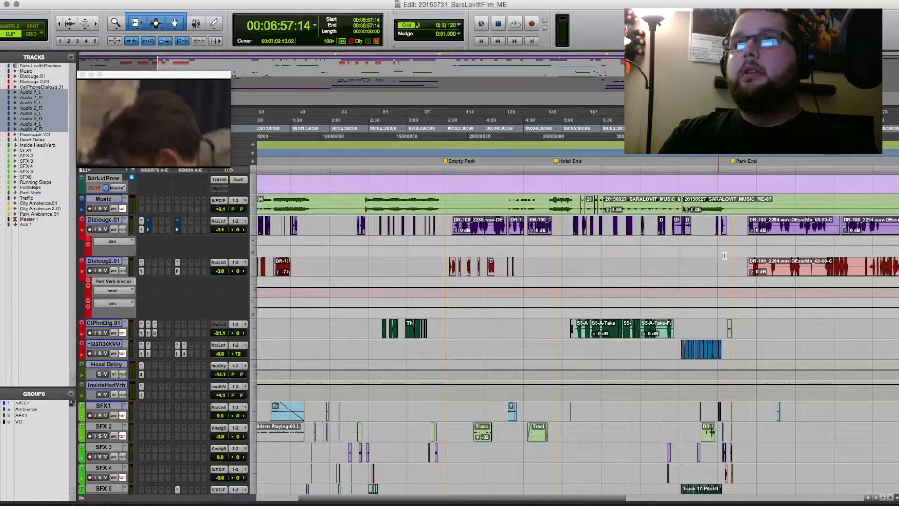
click(755, 255)
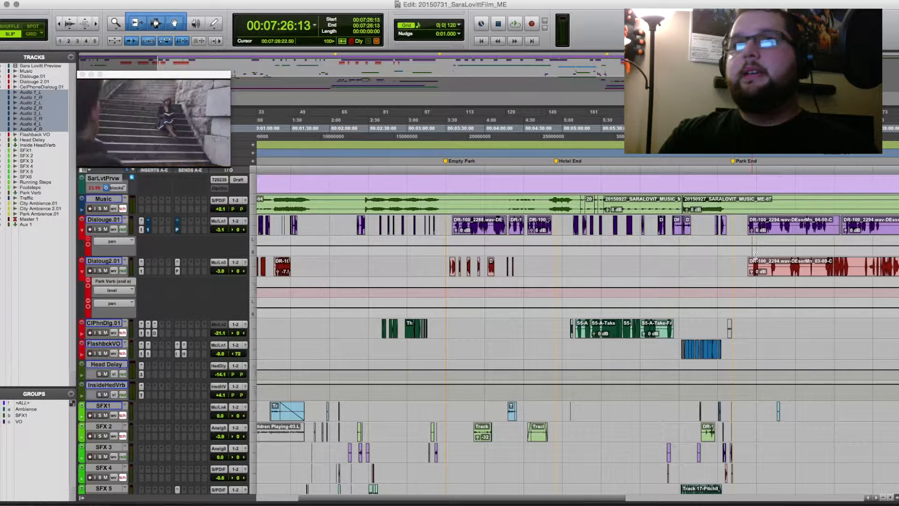
click(720, 260)
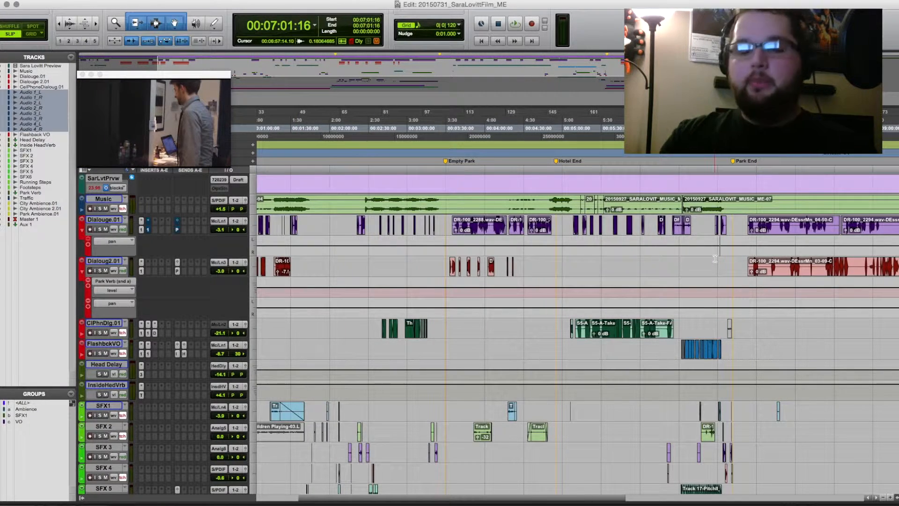
key(t)
key(t)
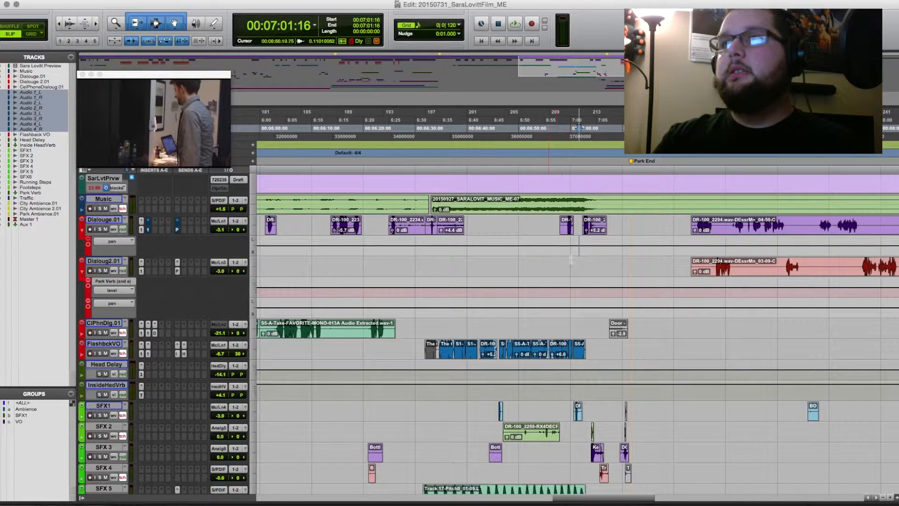
click(582, 257)
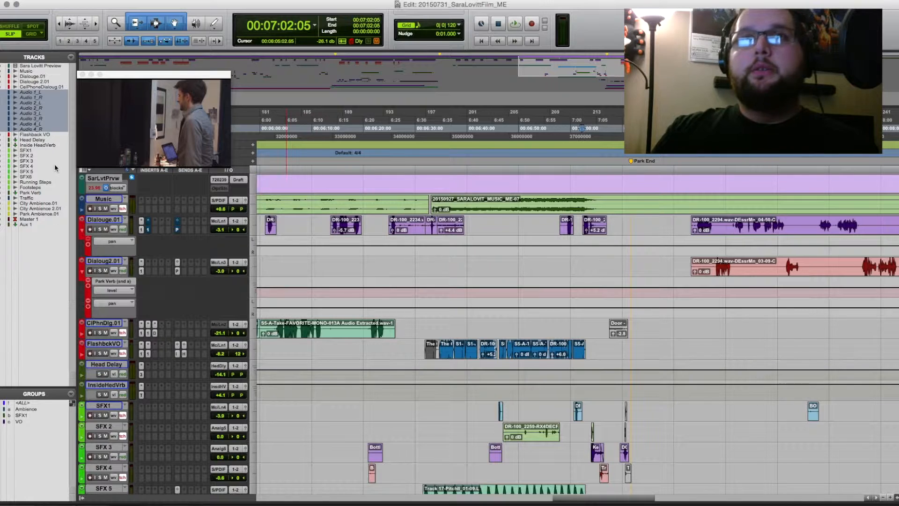
- Show the hidden tracks Audio 1_L through Audio 4_R in the session and make them active
right_click(29, 108)
click(46, 116)
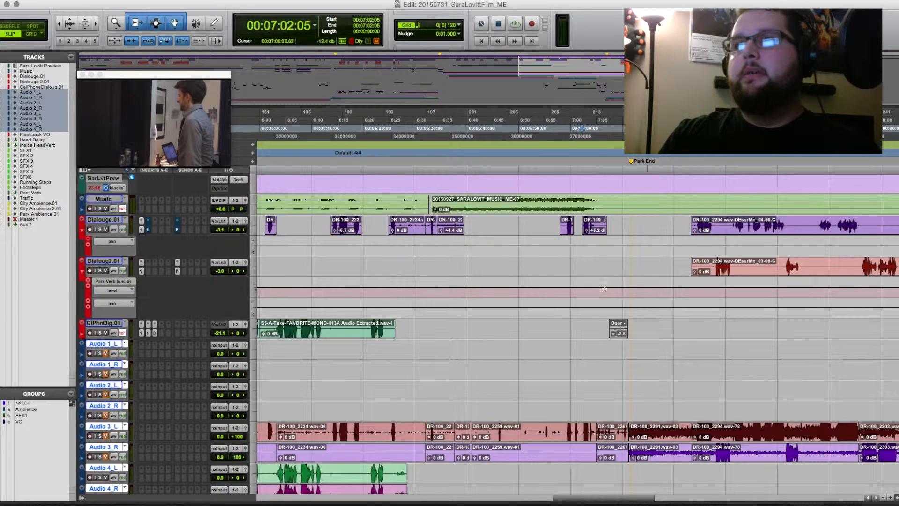
scroll(592, 403, down, 2)
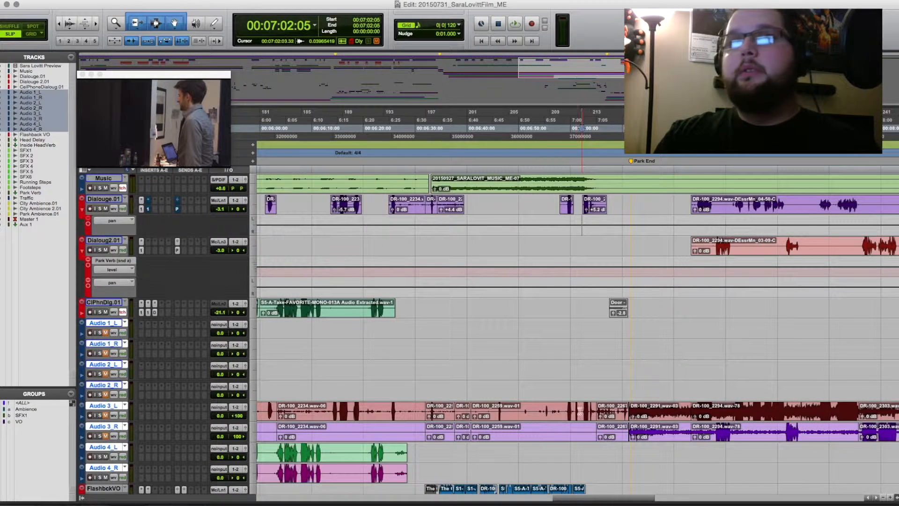
- Add a new audio track directly below Dialouge.01 and name it VO Fix
click(112, 199)
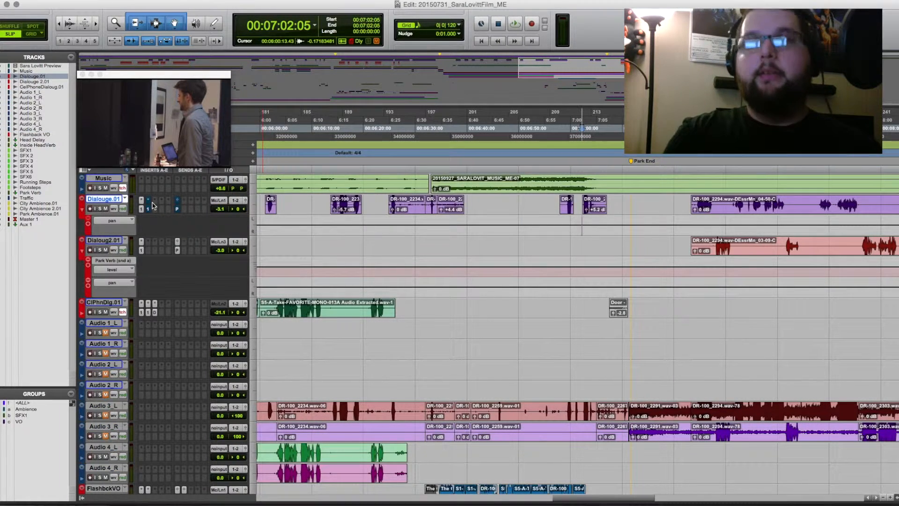
key(shift+super+n)
key(Return)
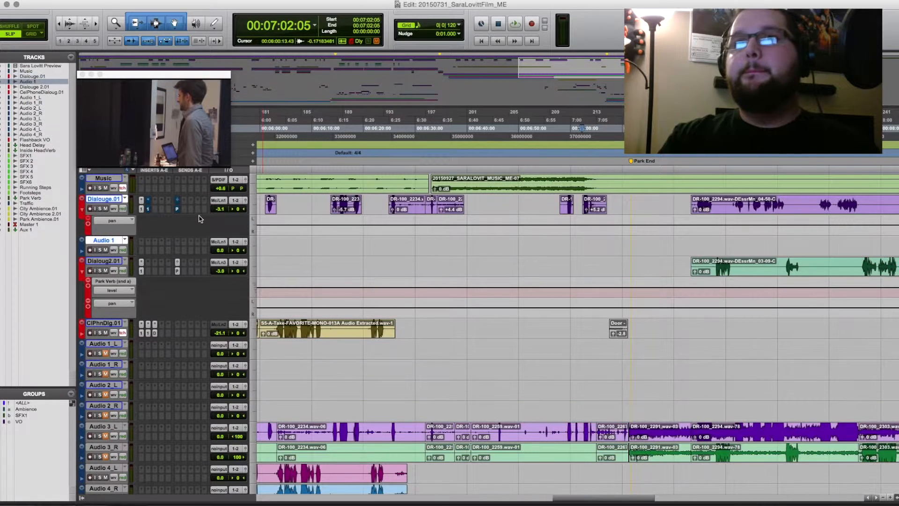
double_click(113, 240)
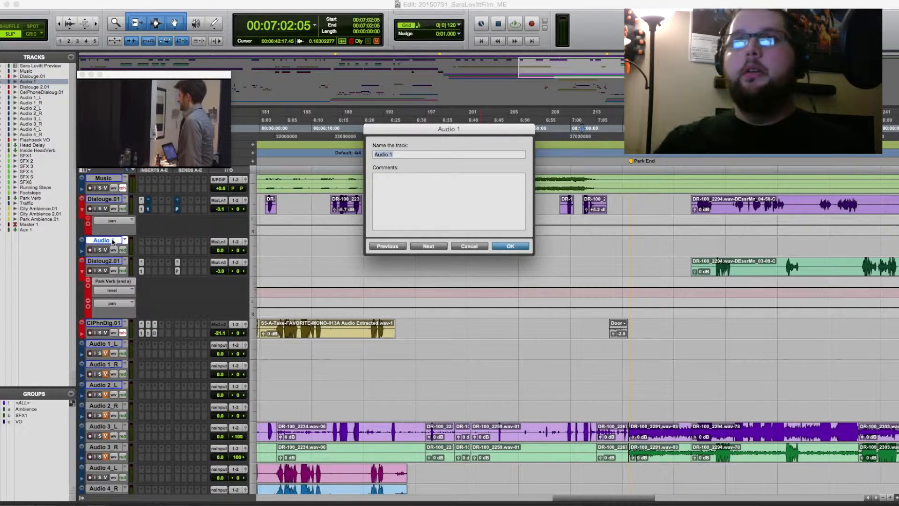
text(VO Fix)
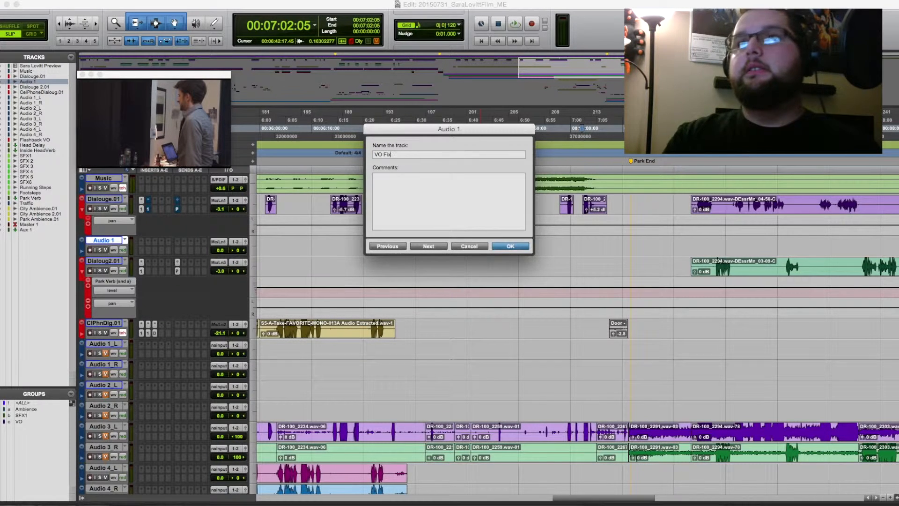
key(Return)
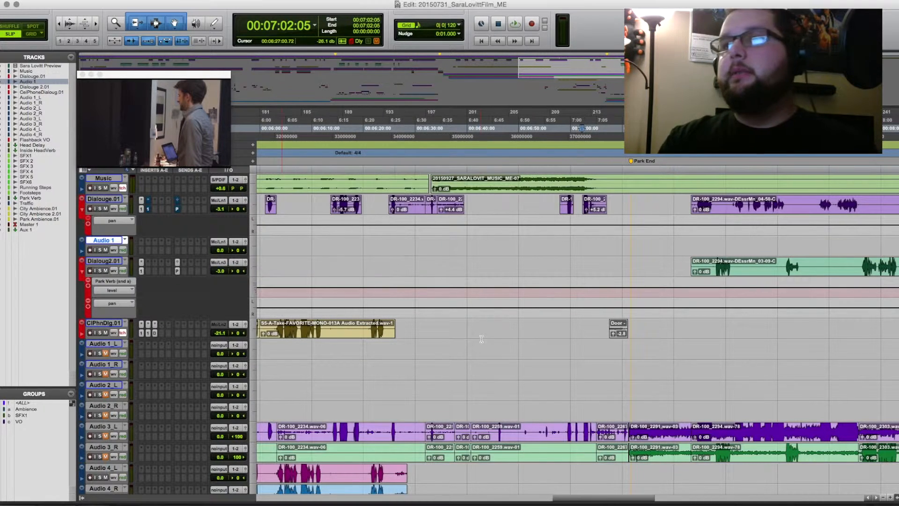
- Split the Audio 3_L clip at 00:07:02:03 and copy the short clip after the cut to the VO Fix track
click(565, 430)
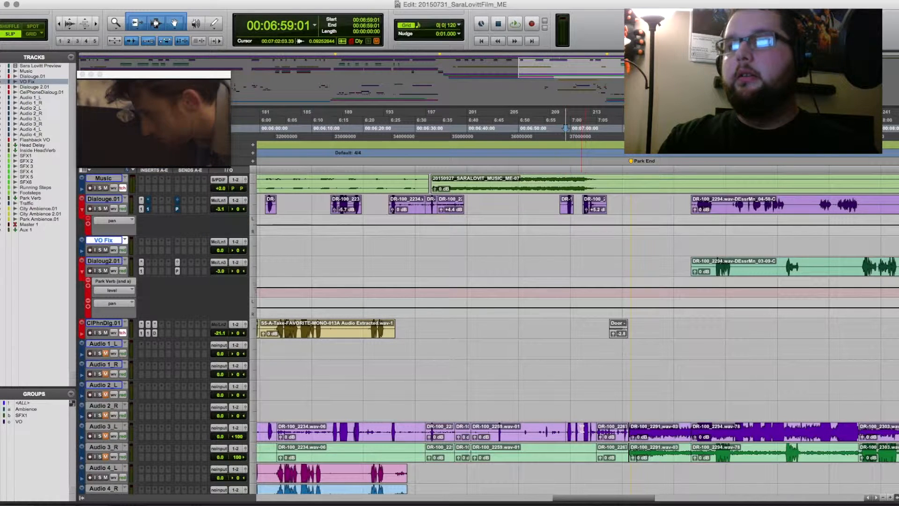
click(582, 429)
key(super+e)
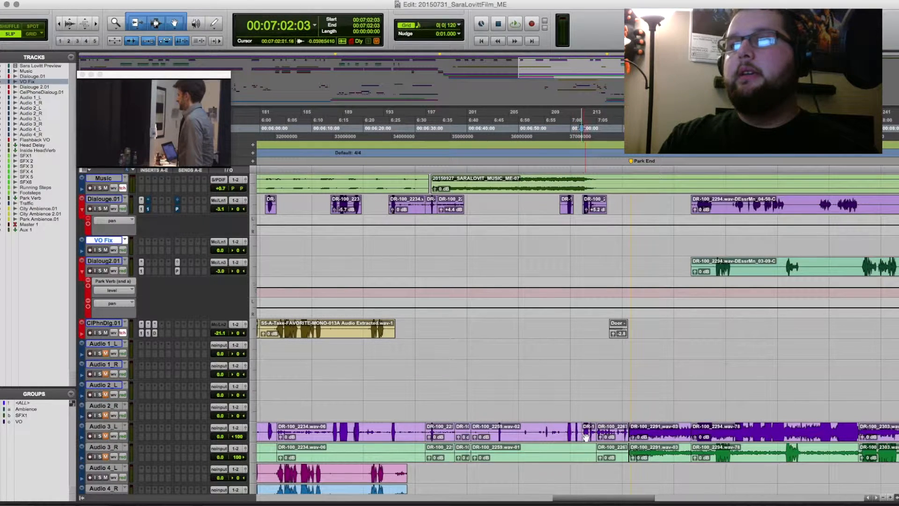
drag(588, 437, 592, 244)
key(super+z)
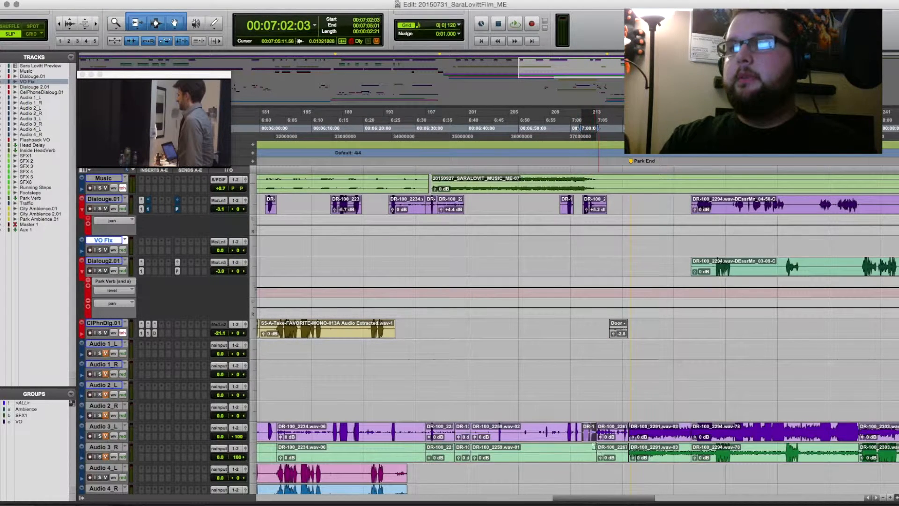
drag(590, 439, 593, 253)
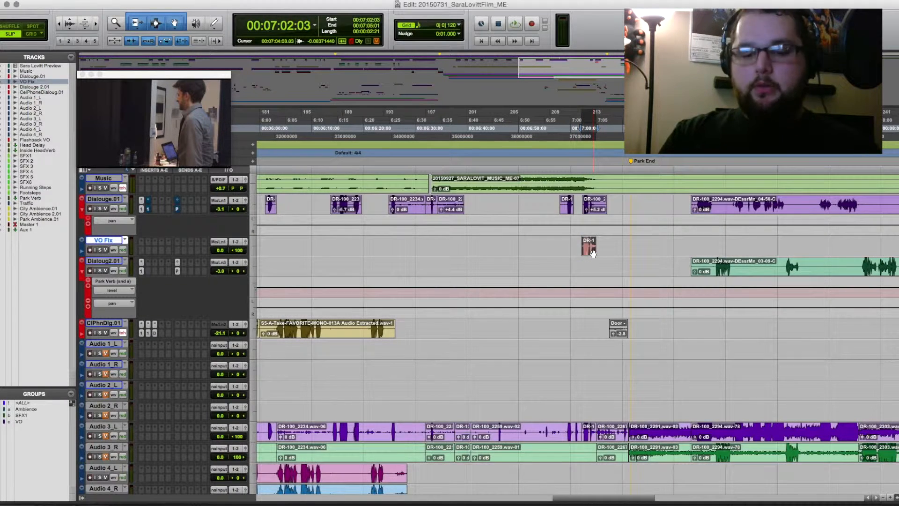
- Solo the VO Fix track and play back the copied DR-100_2259 clip
key(t)
key(t)
key(t)
key(t)
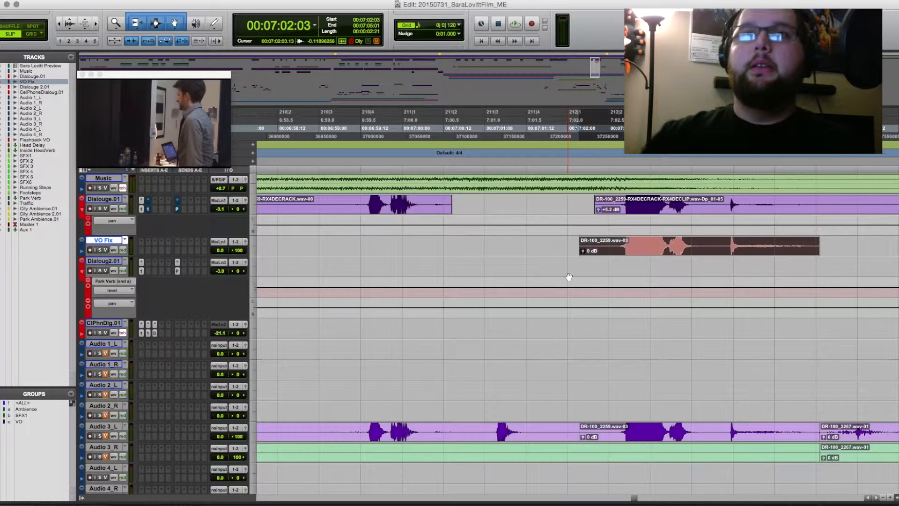
click(100, 249)
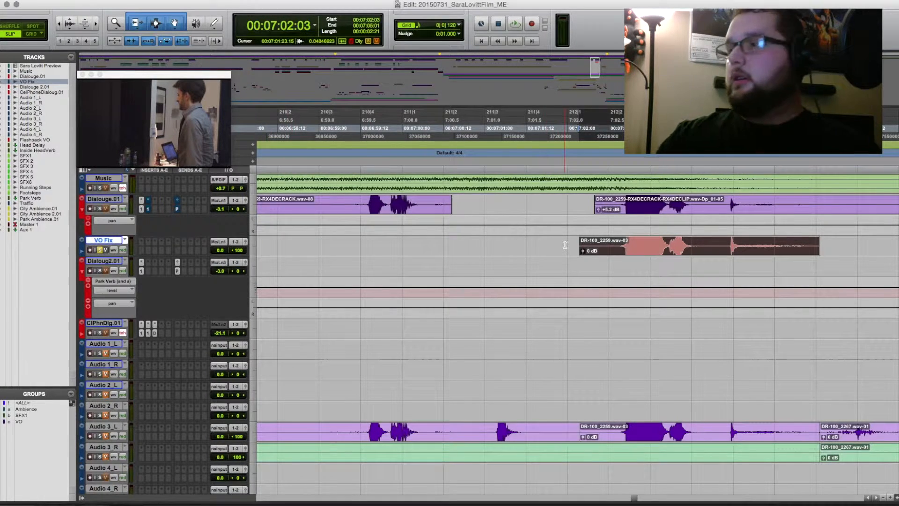
key(space)
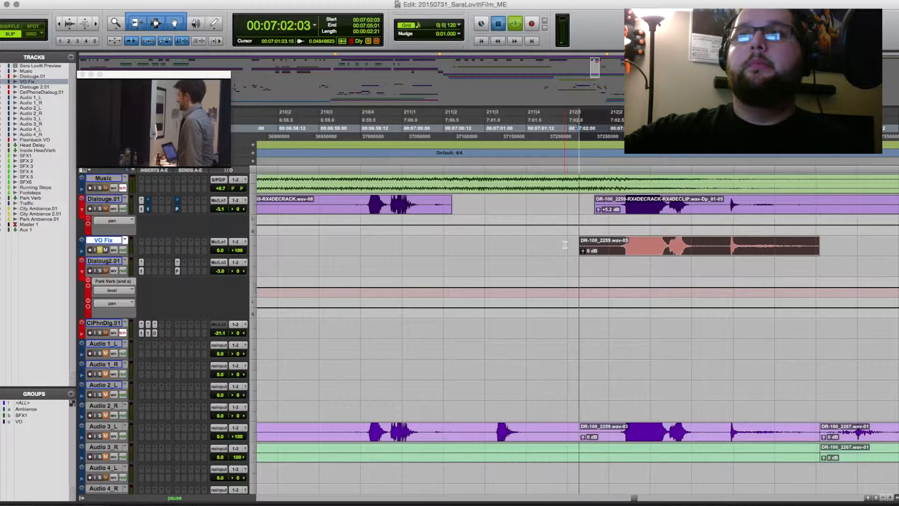
key(space)
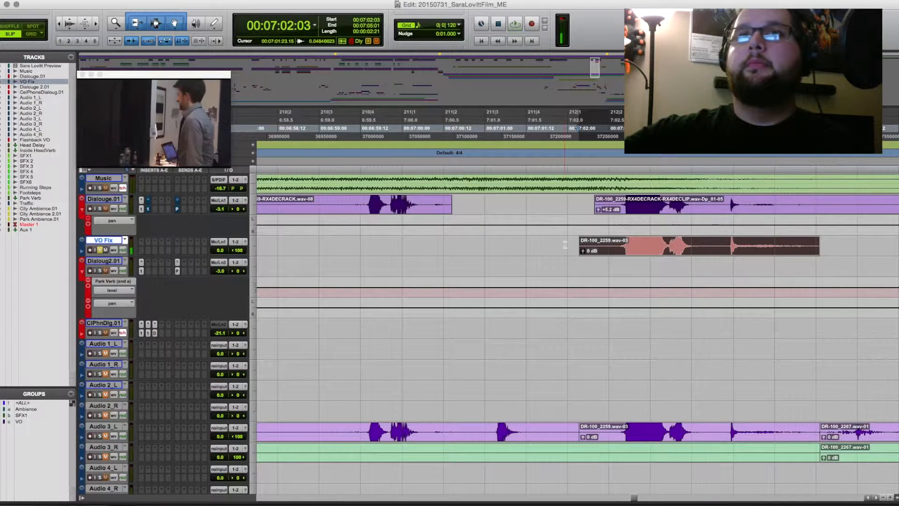
key(space)
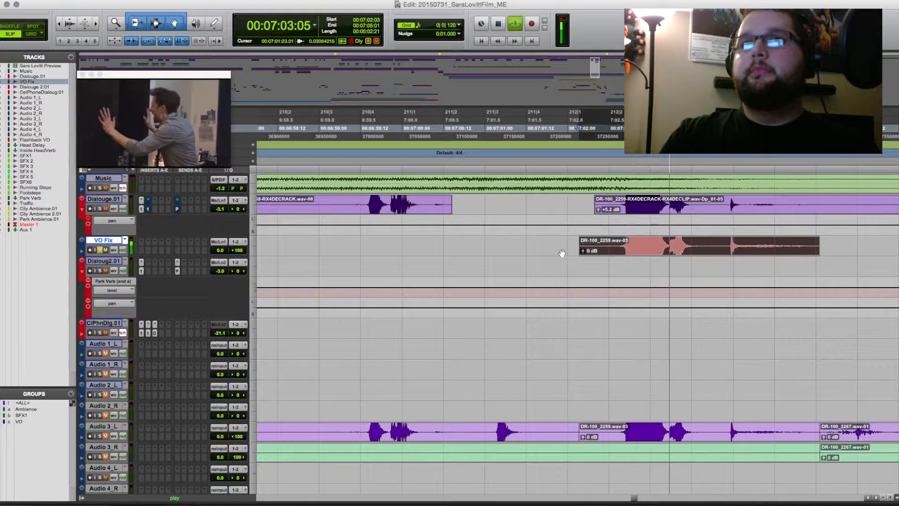
key(space)
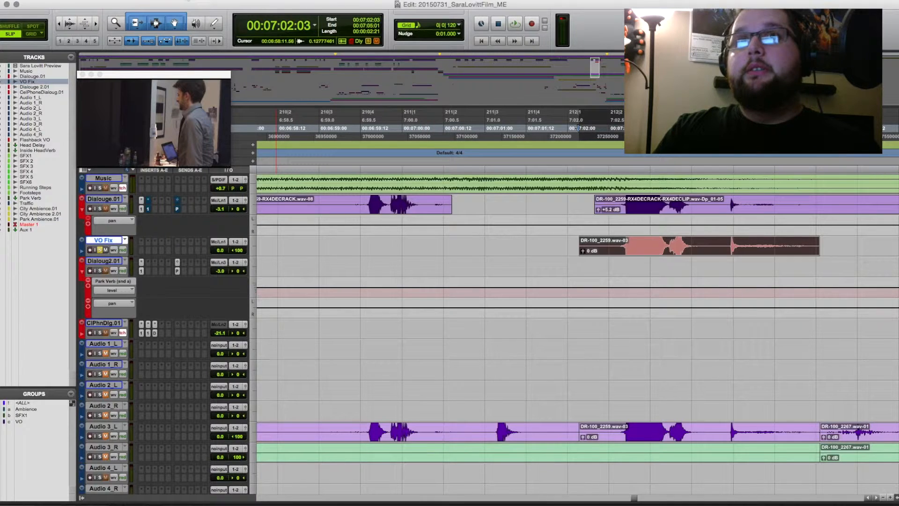
- Open the iZotope RX 4 Declipper for the VO Fix clip, with threshold -3.7 dB and quality High
click(201, 0)
mouse_move(240, 70)
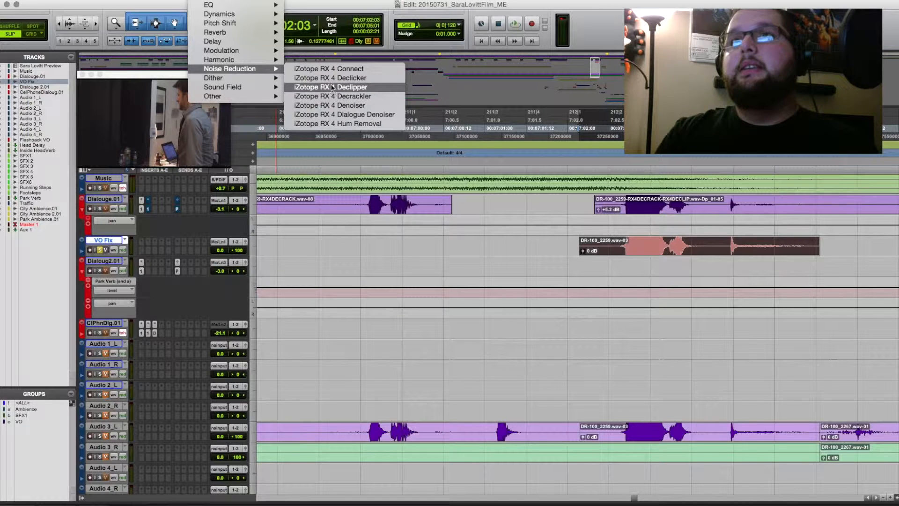
click(340, 98)
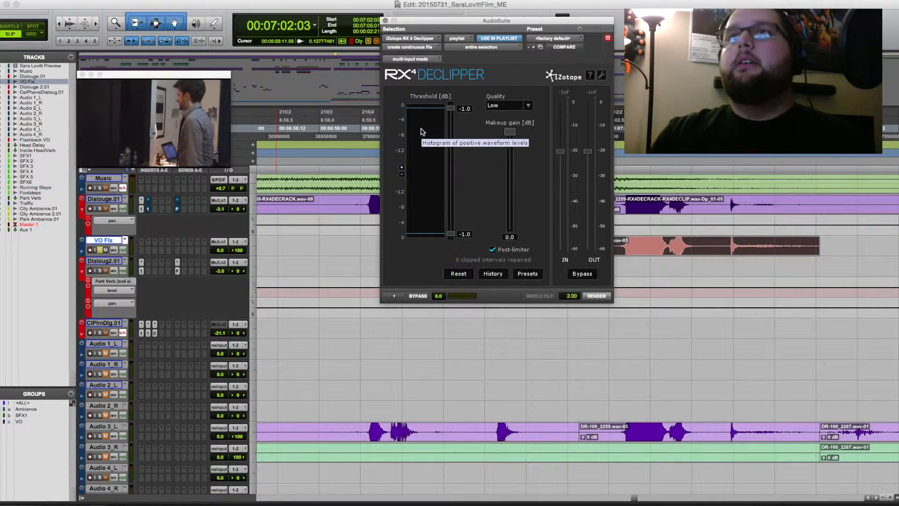
mouse_move(450, 108)
mouse_down()
mouse_move(453, 140)
mouse_move(451, 122)
mouse_up()
click(529, 106)
click(516, 137)
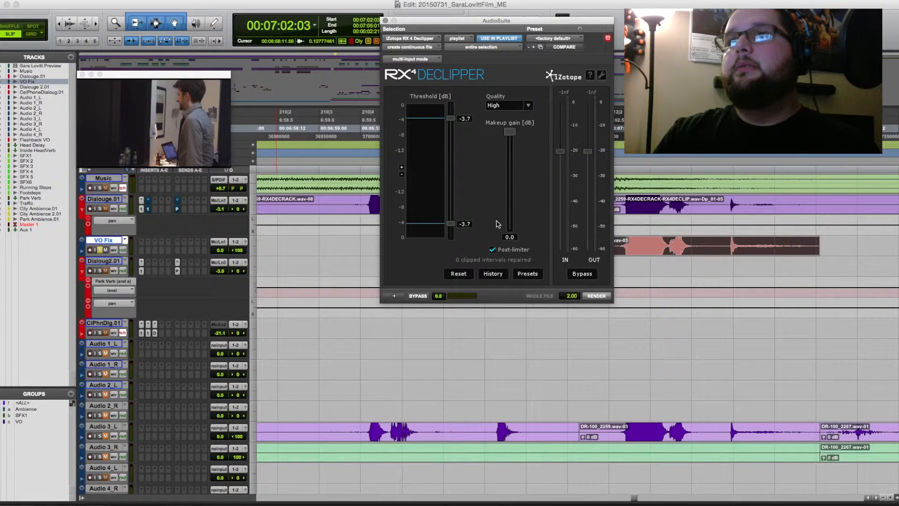
- Preview the declipping on the clip while adjusting the threshold to -3.5 dB
click(395, 296)
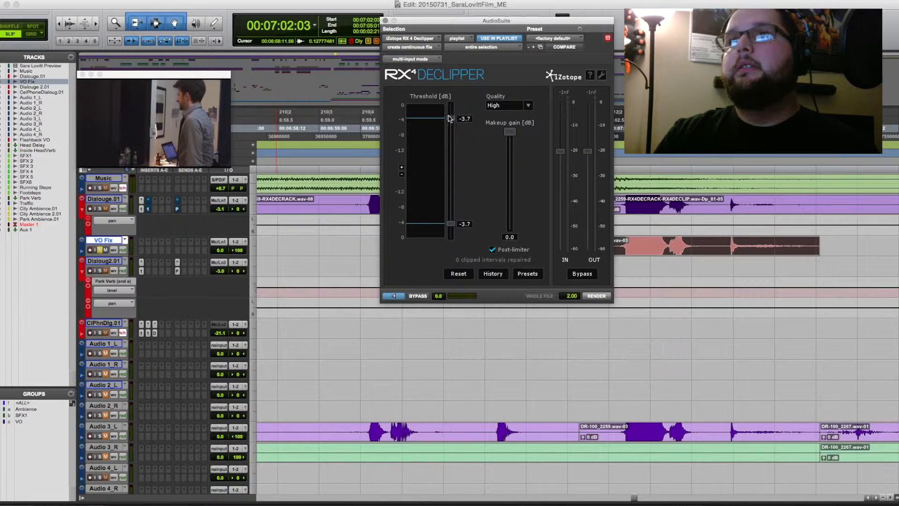
drag(453, 120, 453, 120)
click(396, 297)
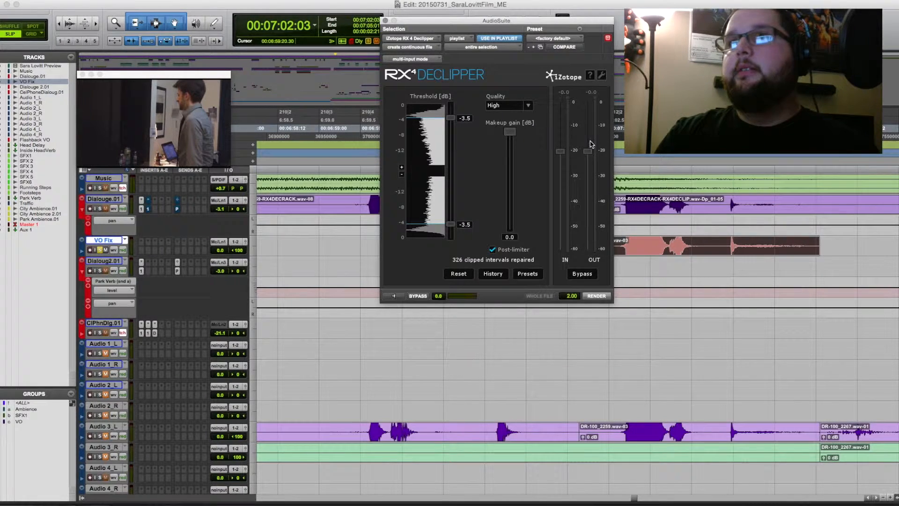
- Set the declipper threshold to 0.0 dB and preview the clip's waveform levels
drag(450, 119, 450, 101)
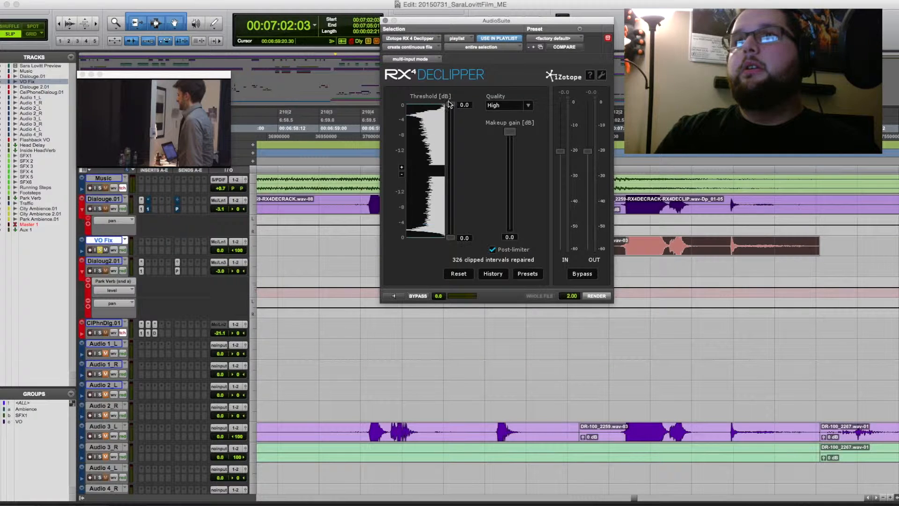
click(389, 296)
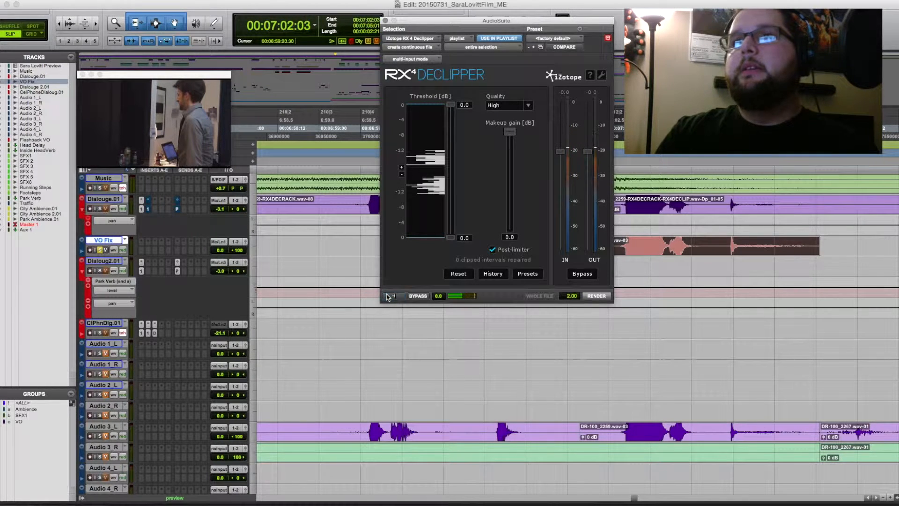
click(389, 296)
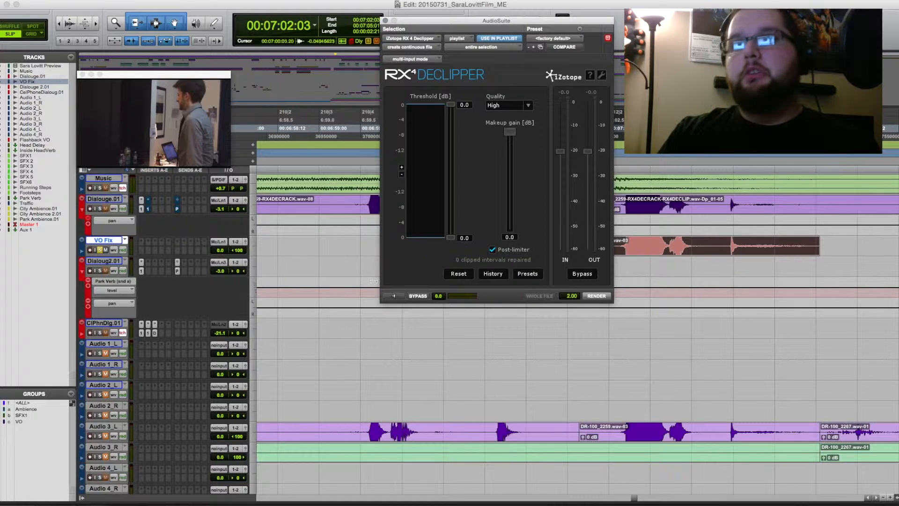
click(392, 297)
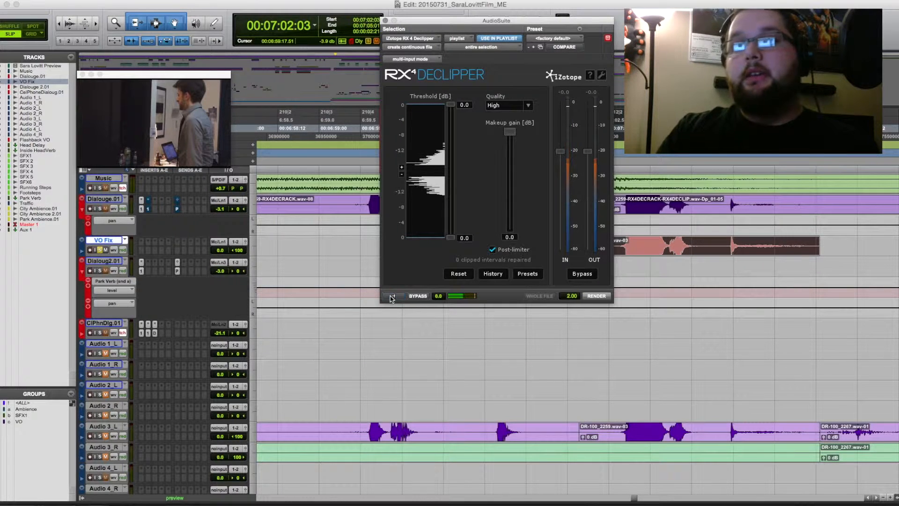
click(393, 297)
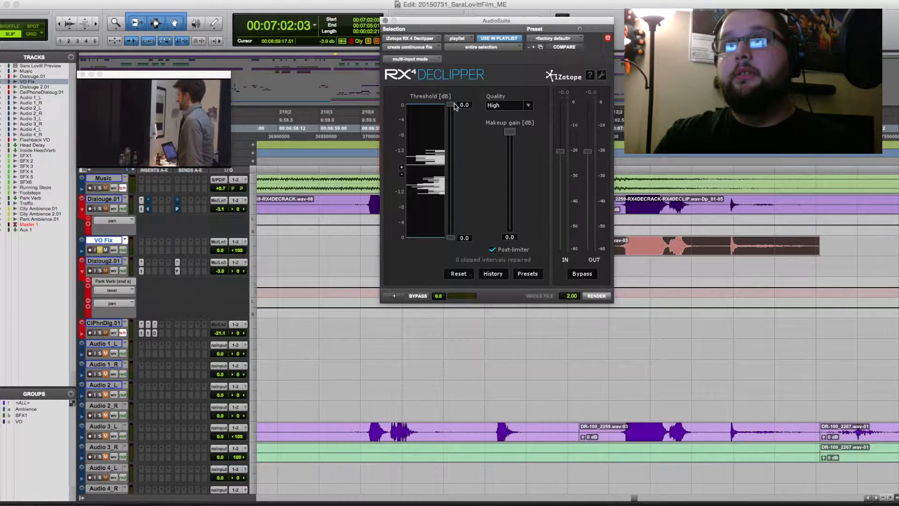
- Set the declipper threshold to -6.0 dB, preview it, and render the VO Fix clip before closing the plug-in
drag(452, 107, 453, 130)
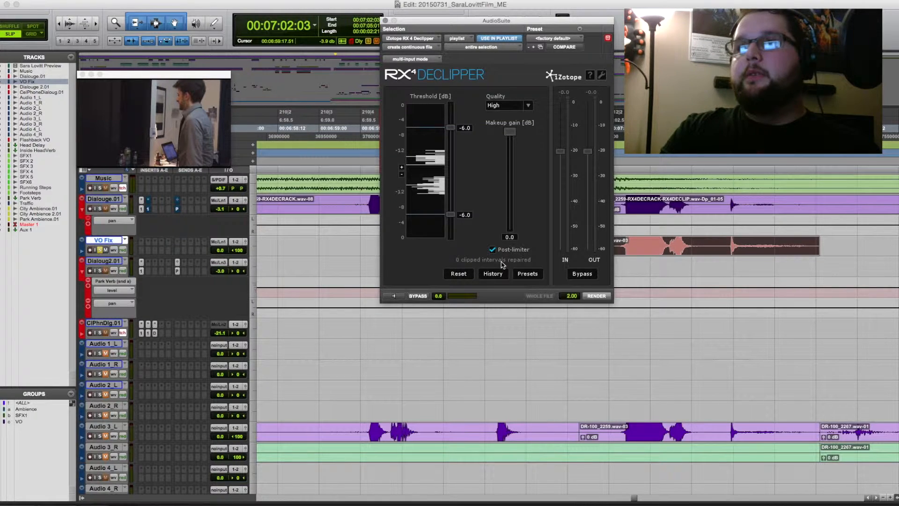
click(392, 297)
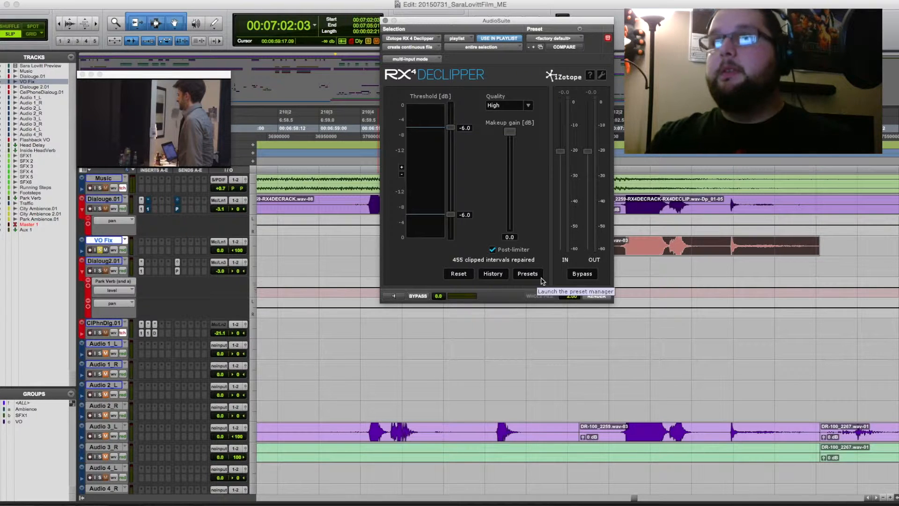
click(595, 296)
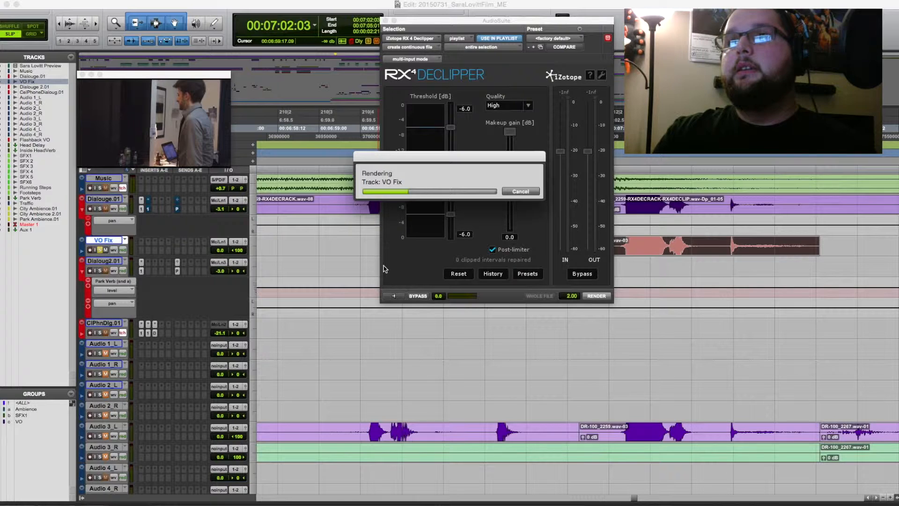
click(385, 20)
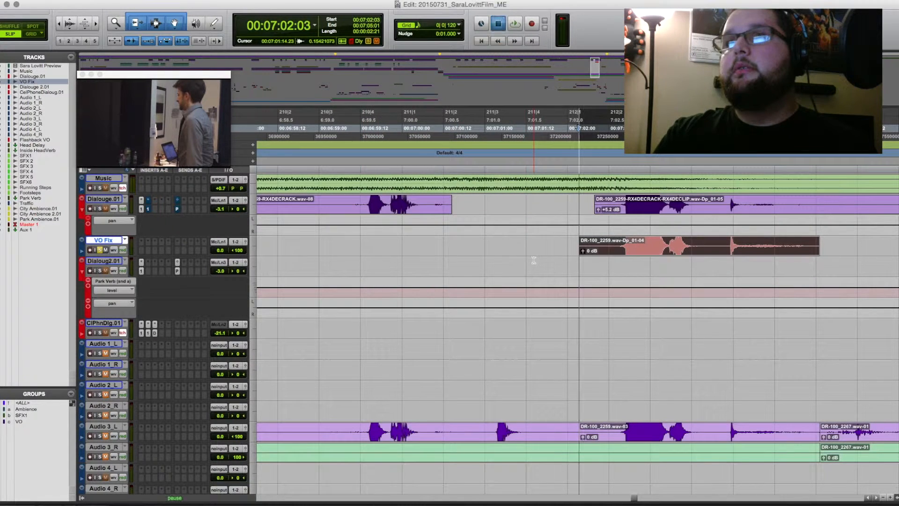
- Play back the declipped clip, and unsolo and mute the VO Fix track
key(space)
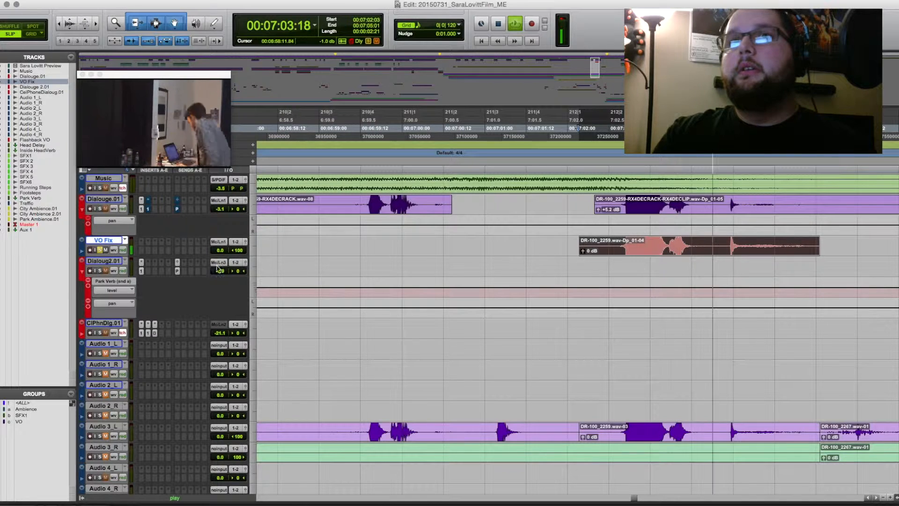
key(space)
click(100, 251)
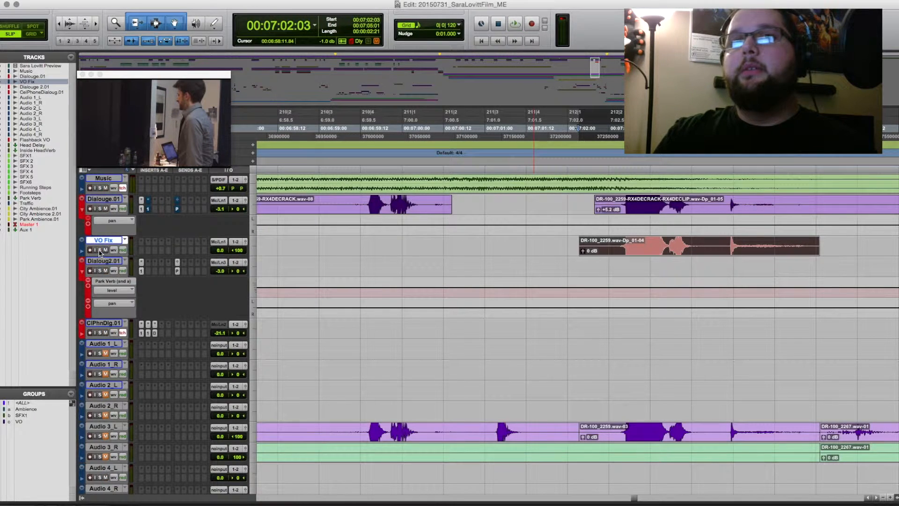
click(106, 251)
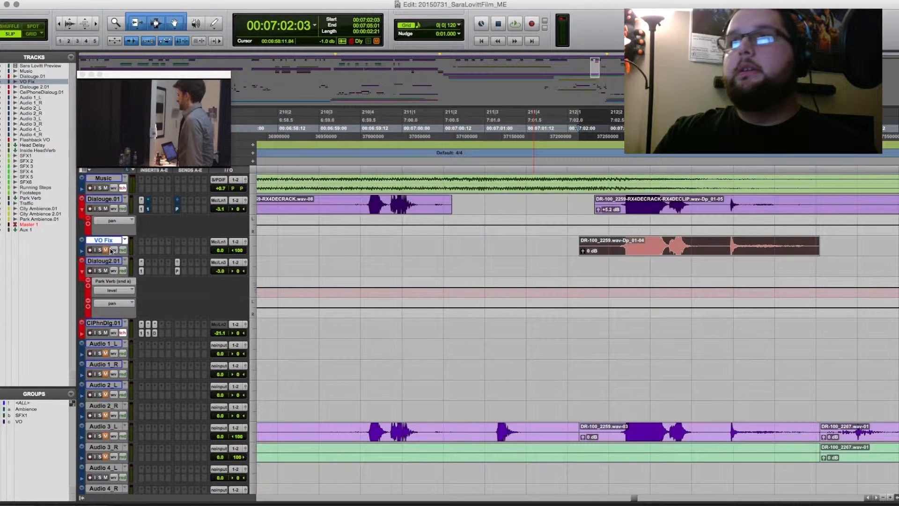
- Play the session from 00:07:01:08 with the VO Fix track muted to hear the repaired dialogue in context
click(558, 240)
click(524, 243)
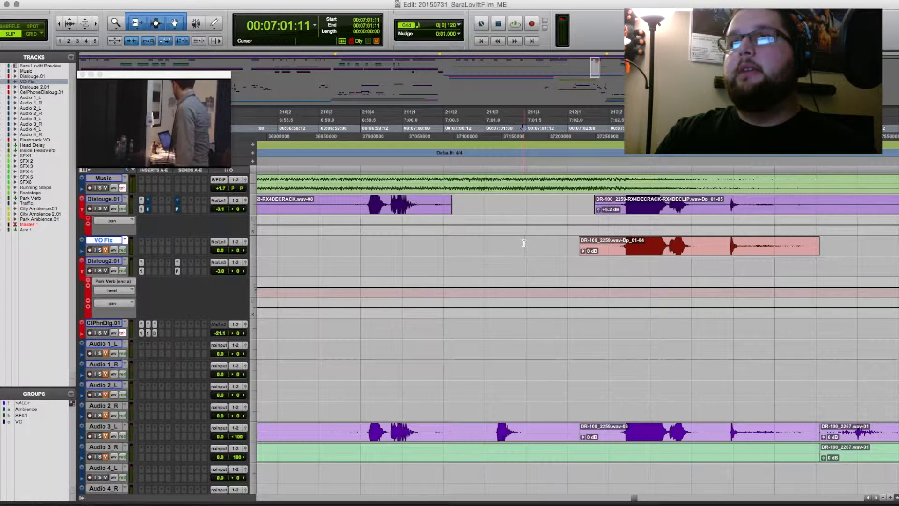
click(520, 244)
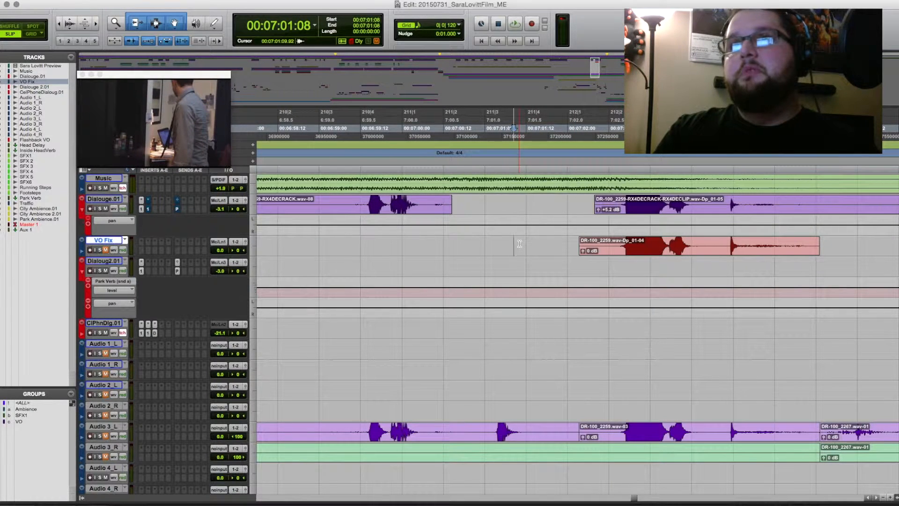
key(space)
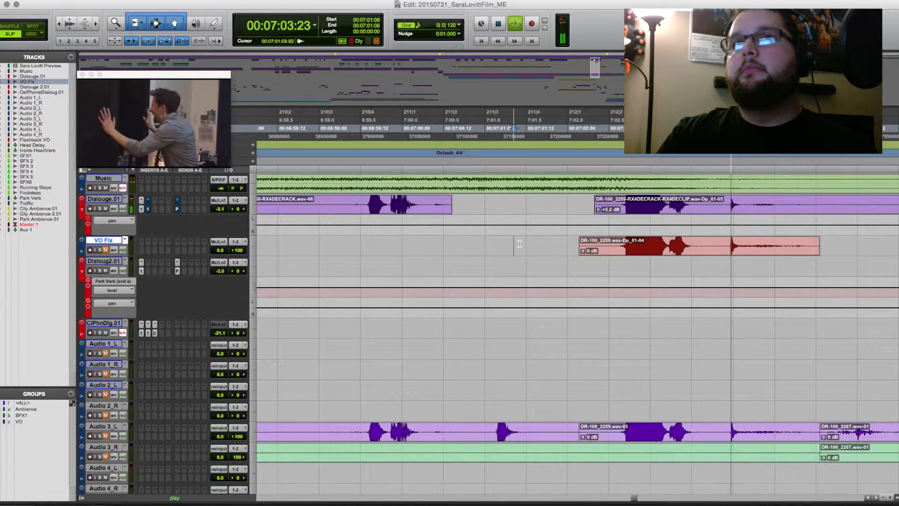
key(space)
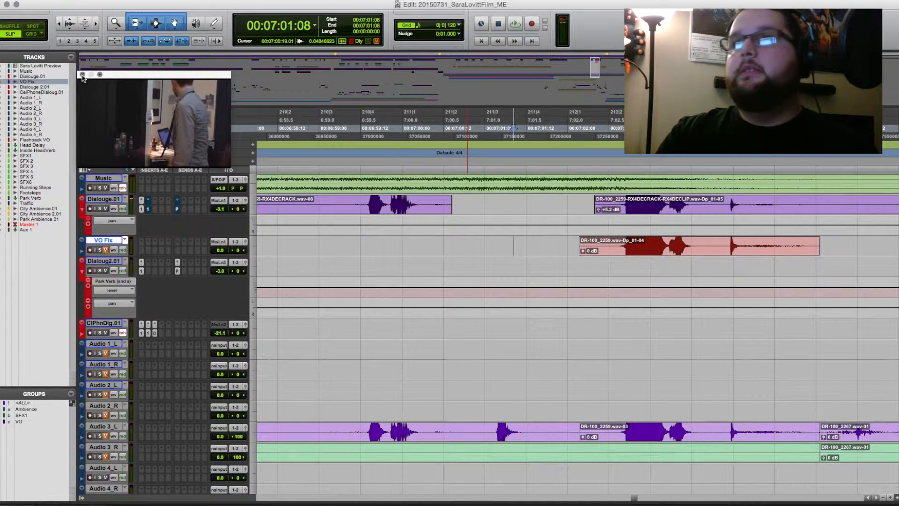
- Copy the DR-100_2234.wav-06 clip from the Audio 3_L track onto the VO Fix track at the same time position
key(r)
key(r)
key(r)
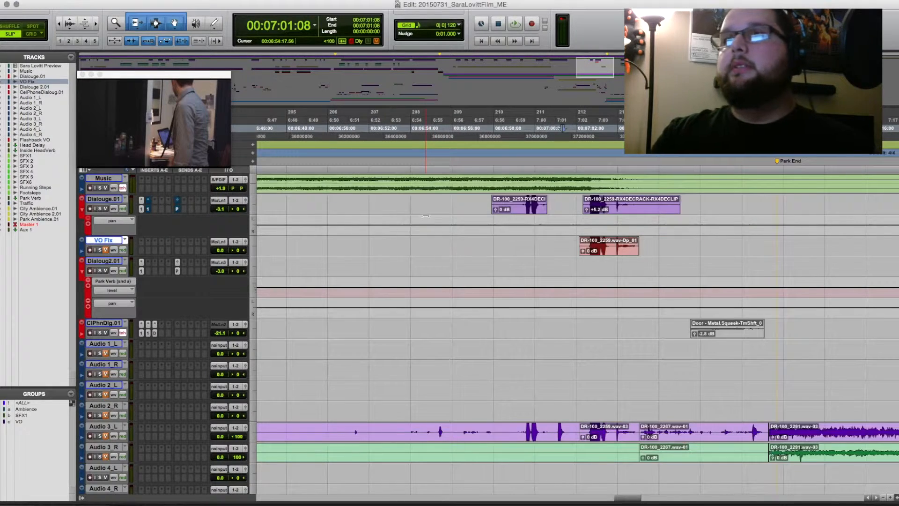
key(r)
key(r)
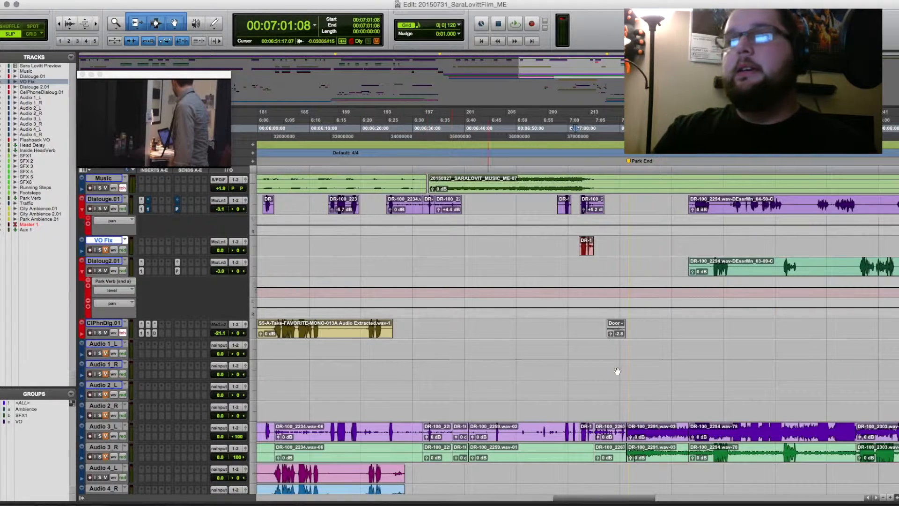
scroll(585, 376, left, 10)
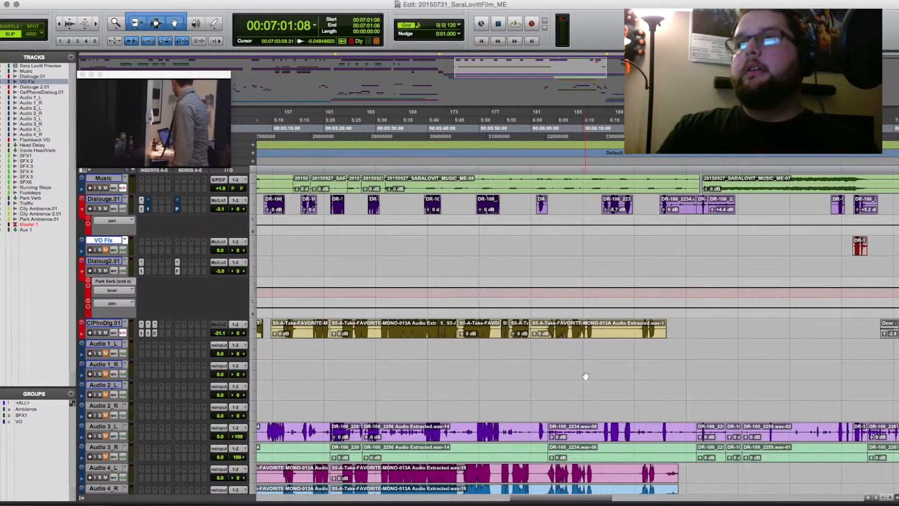
click(585, 437)
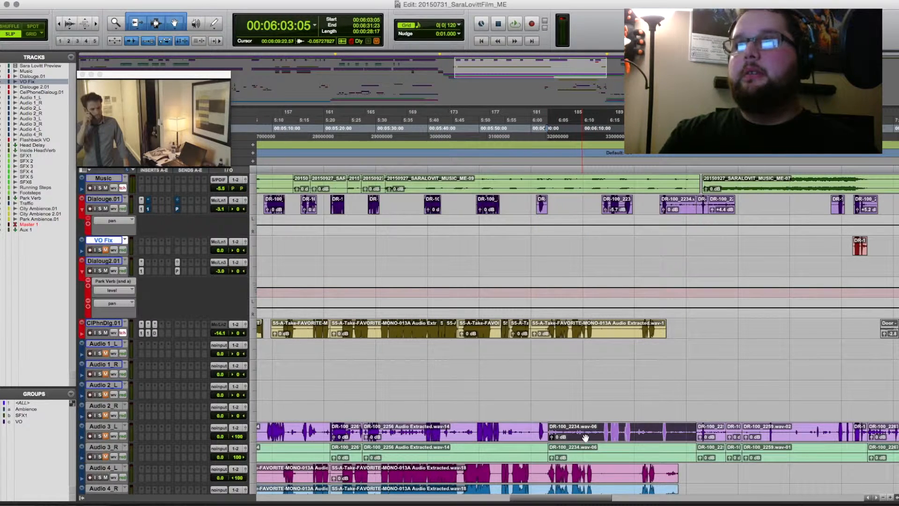
drag(583, 438, 598, 242)
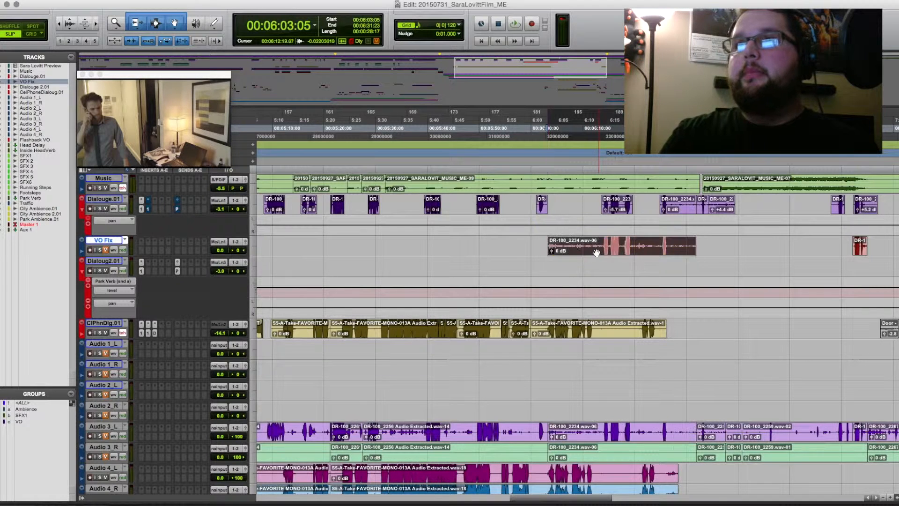
click(100, 251)
click(100, 250)
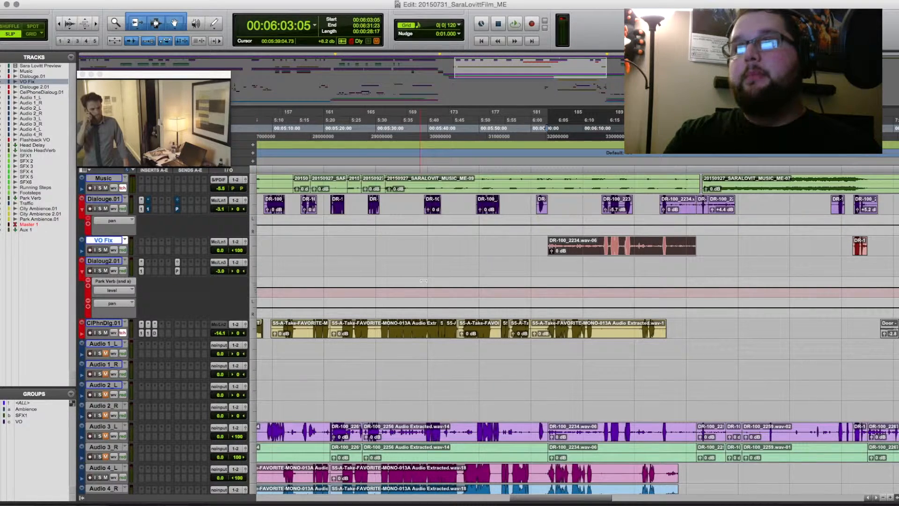
- Open the iZotope RX 4 Monitor insert on the Aux 1 track to check its connection status
scroll(189, 314, down, 10)
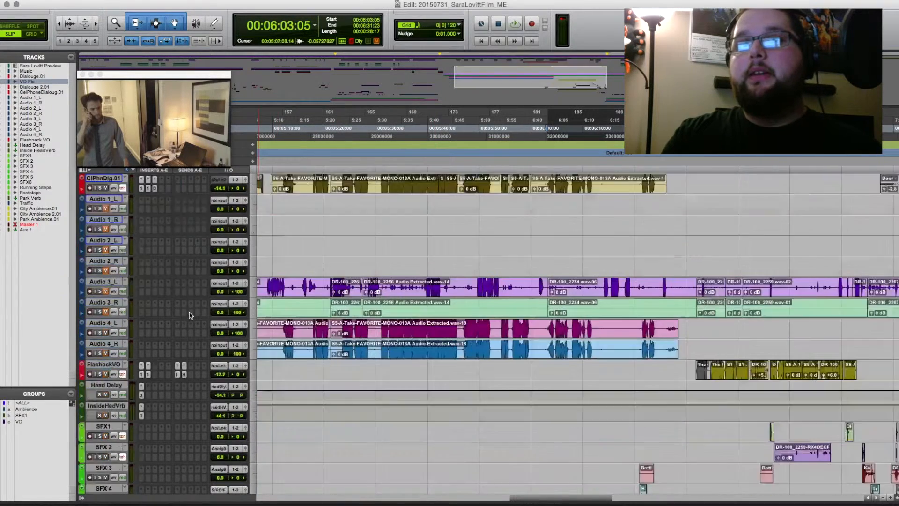
key(space)
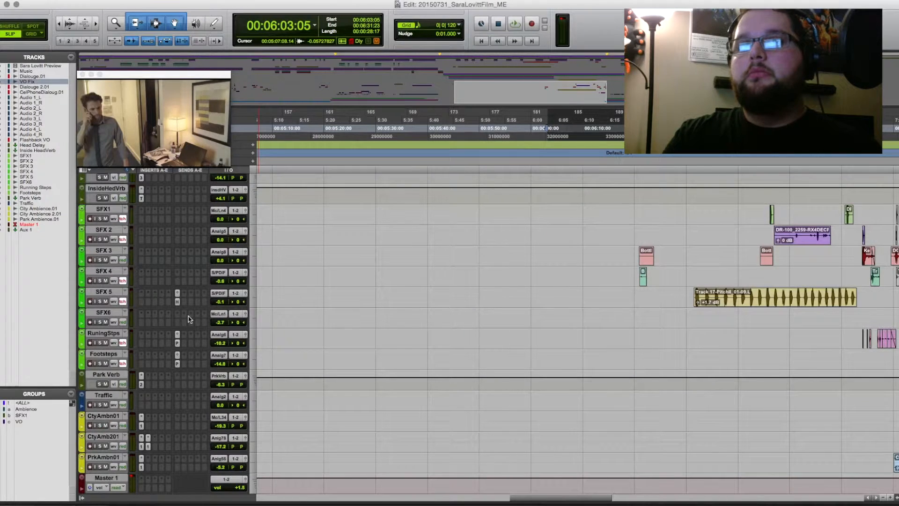
scroll(189, 319, down, 3)
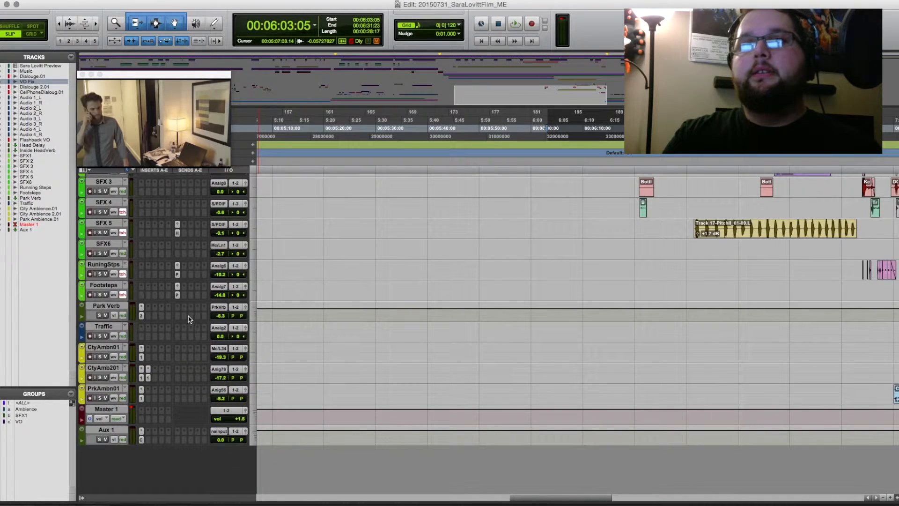
click(141, 436)
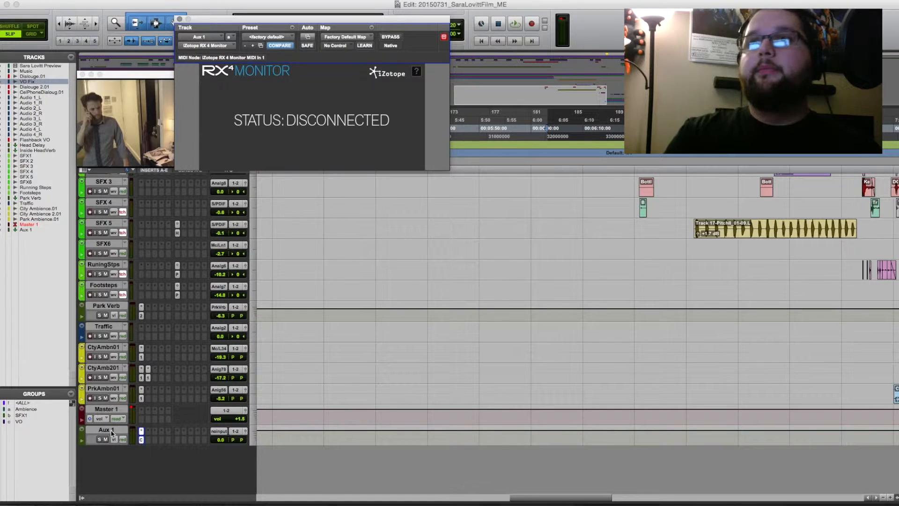
key(super+shift+n)
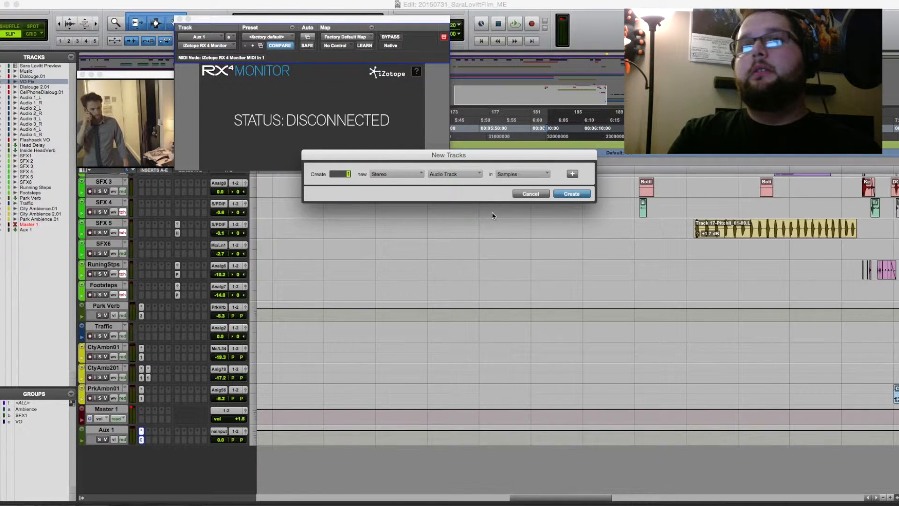
key(super+Down)
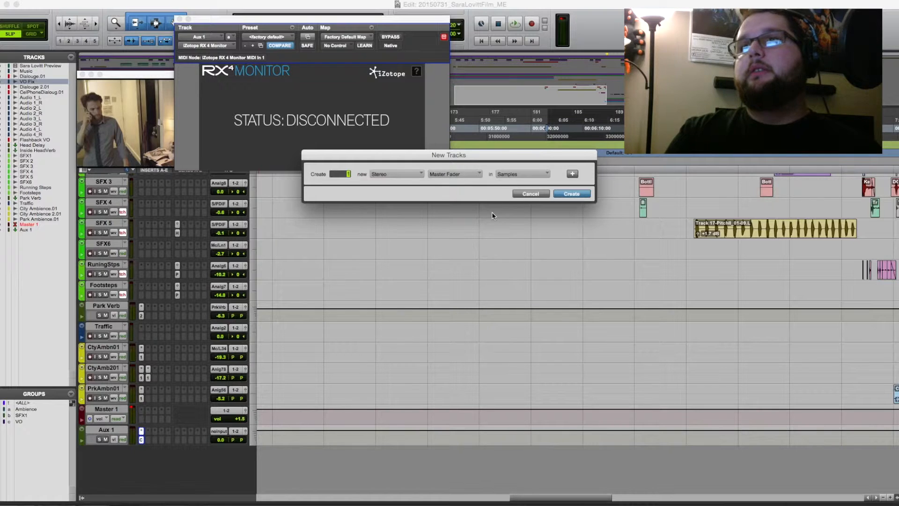
click(531, 193)
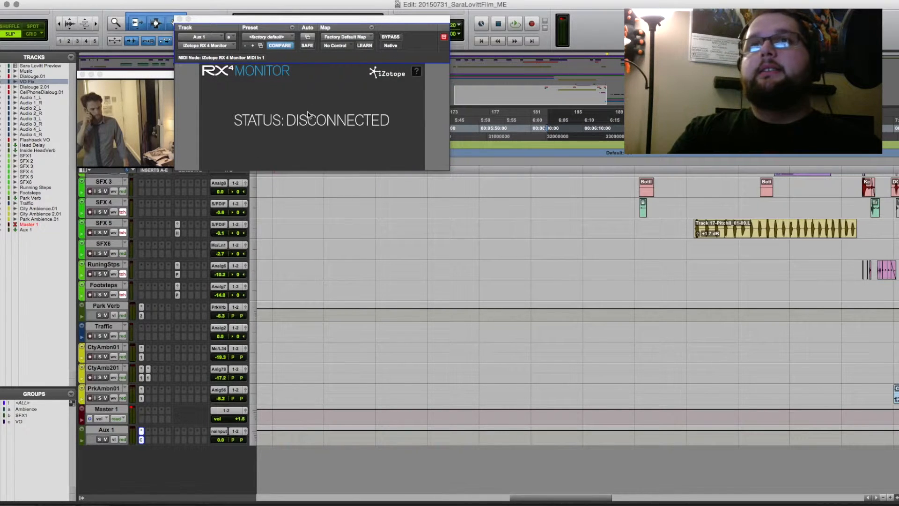
- Open the iZotope RX 4 Connect AudioSuite plug-in from the noise reduction effects and close the RX 4 Monitor window
click(218, 0)
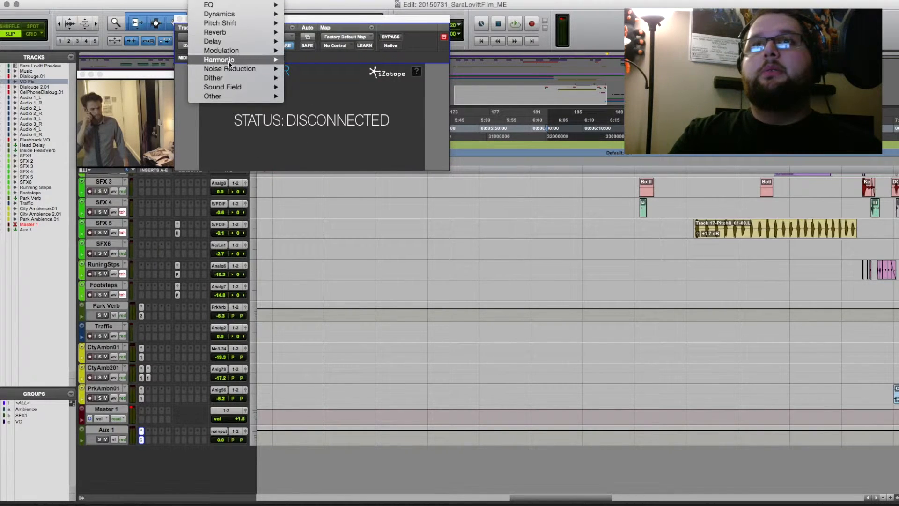
mouse_move(232, 69)
click(305, 69)
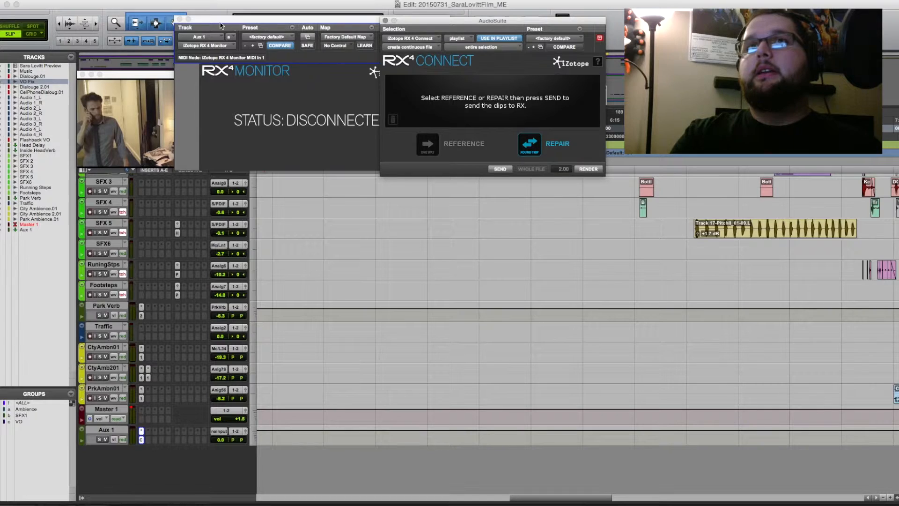
click(180, 19)
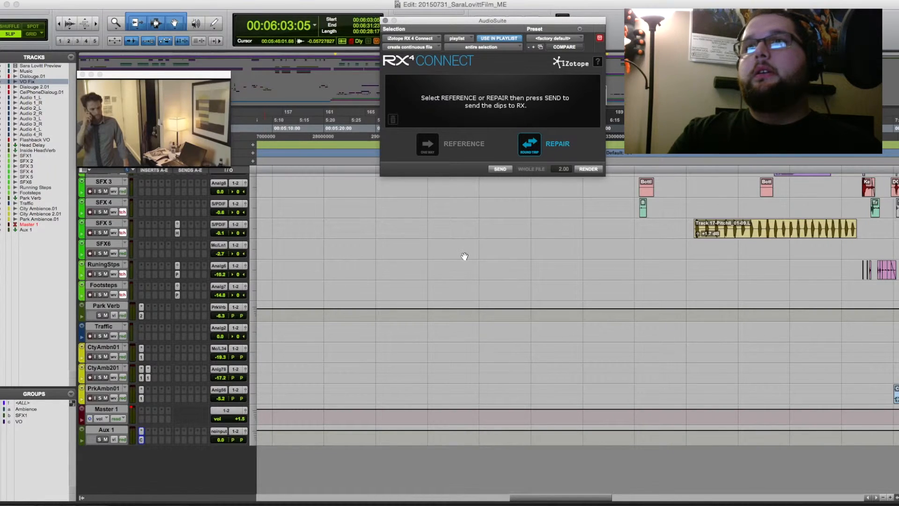
- Send the selected DR-100_2234 clip on VO Fix to the RX 4 editor for repair and reposition the editor window
scroll(465, 256, up, 15)
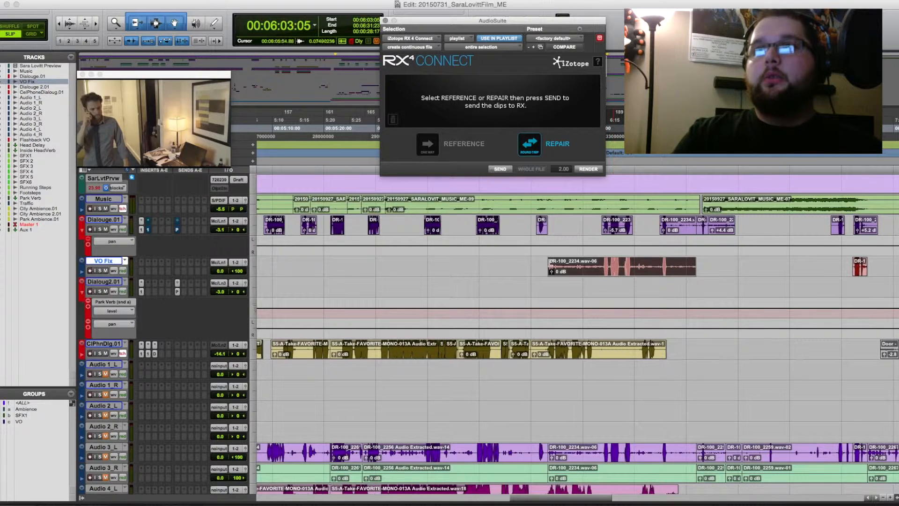
click(506, 168)
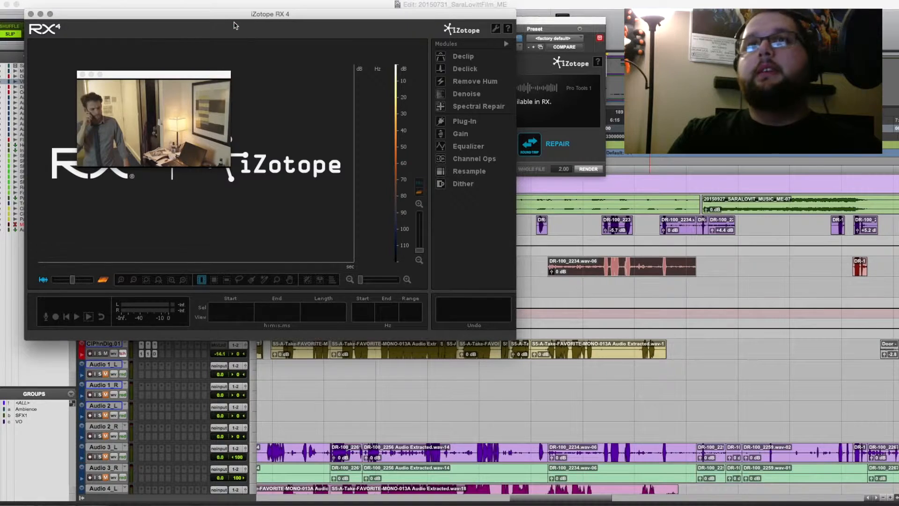
drag(233, 21, 476, 45)
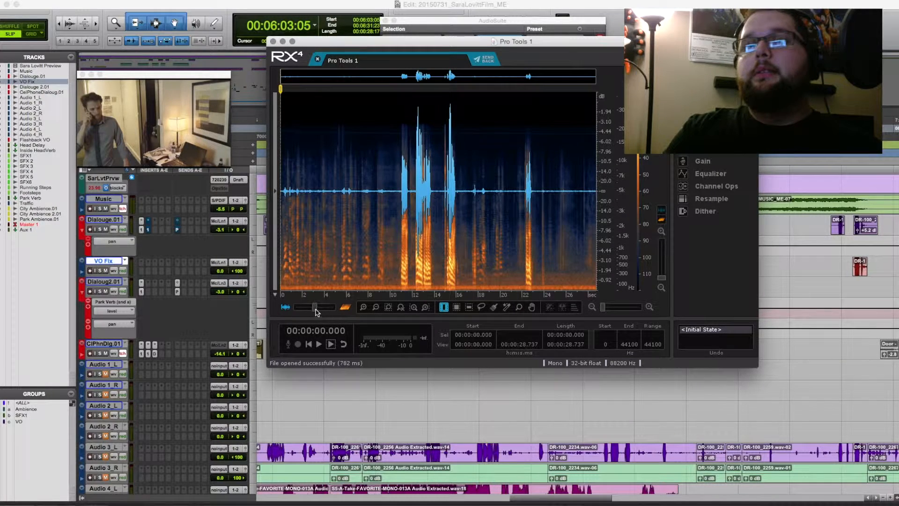
- Compare the waveform-only display with the blended waveform and spectrogram display of the clip, ending on the even blend
drag(315, 308, 297, 308)
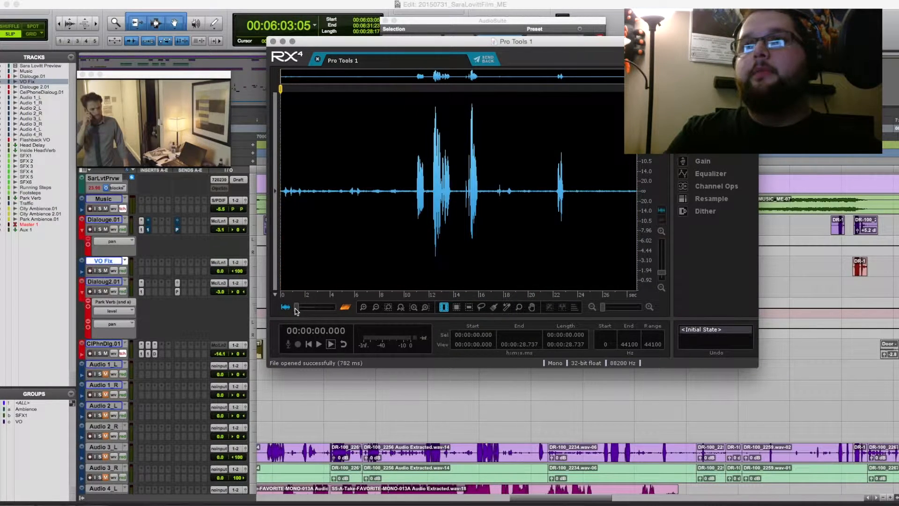
mouse_move(297, 308)
mouse_down()
mouse_move(330, 308)
mouse_move(296, 311)
mouse_up()
drag(296, 307, 317, 311)
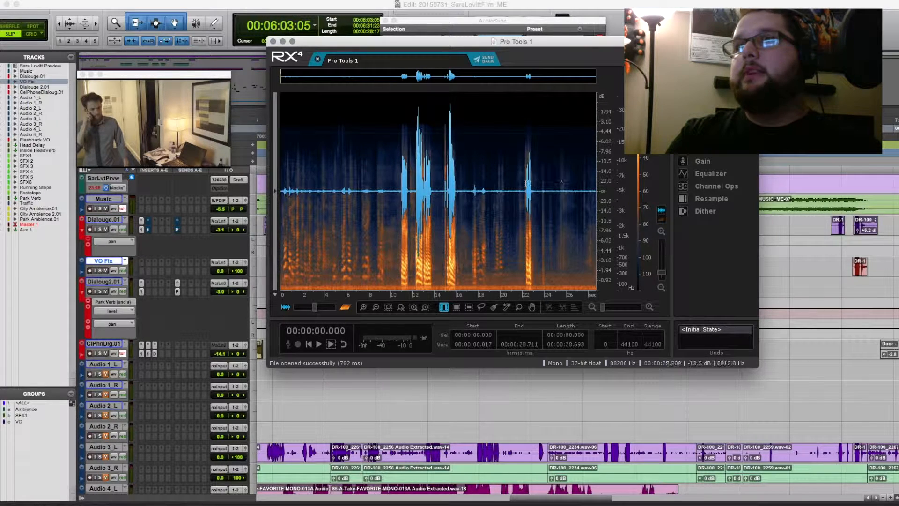
- Select the last 2 seconds or so of background noise, from 00:00:26.764, and open the Denoise module
drag(574, 159, 604, 149)
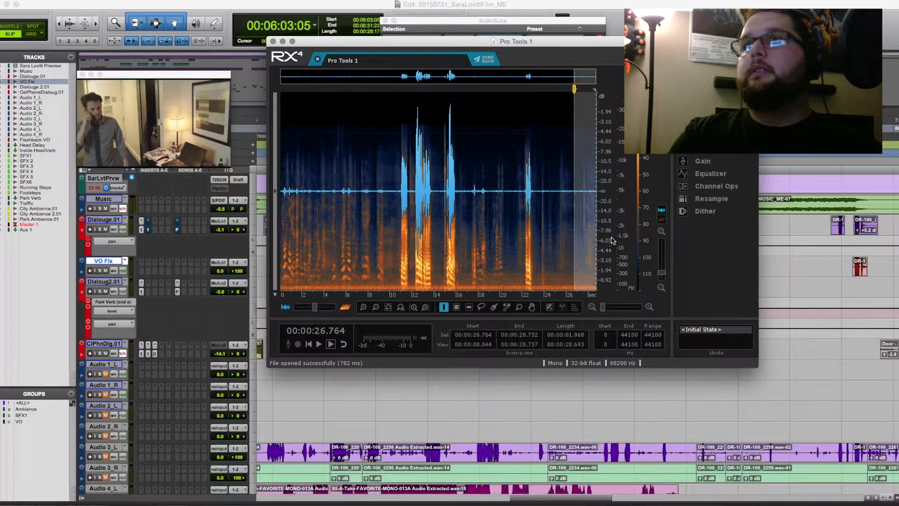
key(4)
- Play the unprocessed clip in the RX 4 editor from 00:00:06.436 through the loud dialogue peaks
click(351, 148)
key(space)
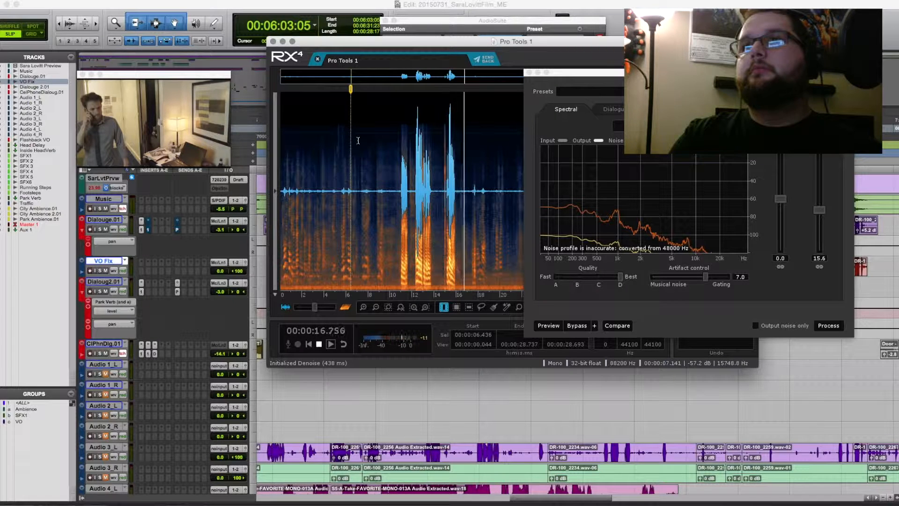
key(space)
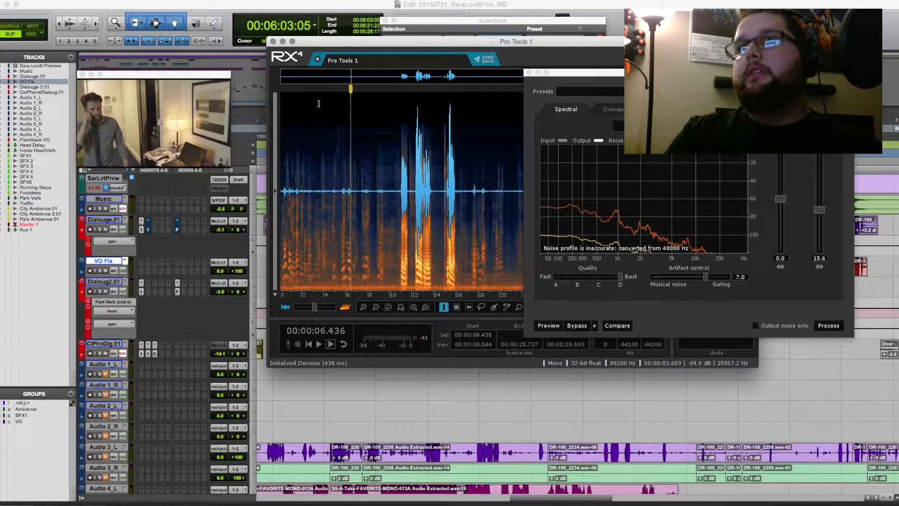
- Close the Denoise module, switch to Pro Tools and look through the Audio 1_L dialogue clips earlier in the session
click(529, 73)
click(520, 381)
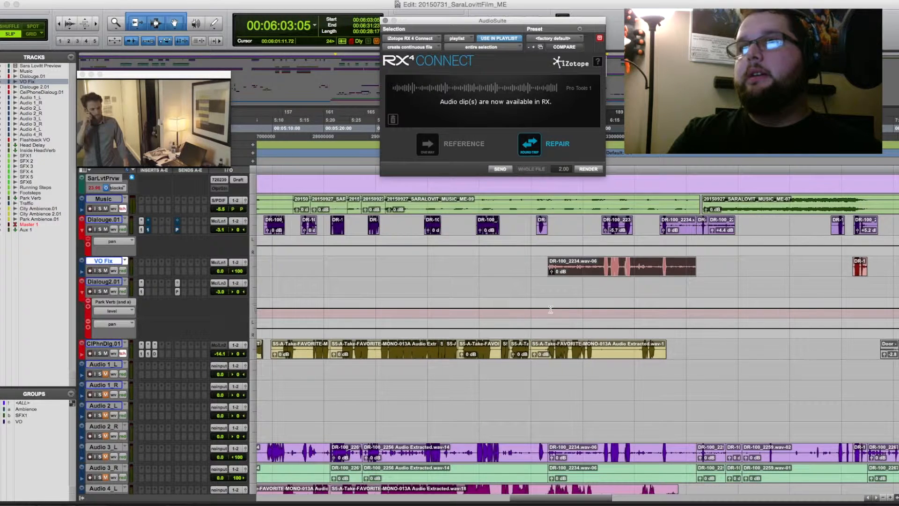
click(587, 274)
scroll(588, 274, left, 10)
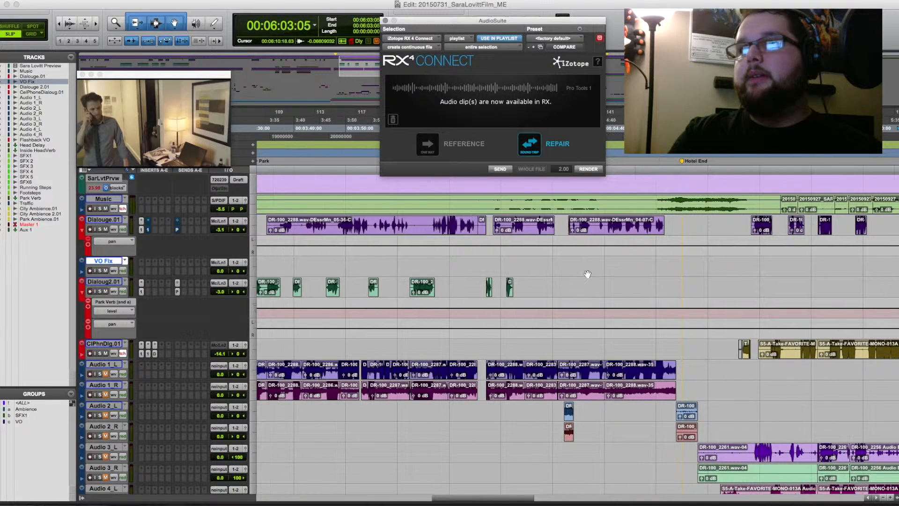
click(577, 376)
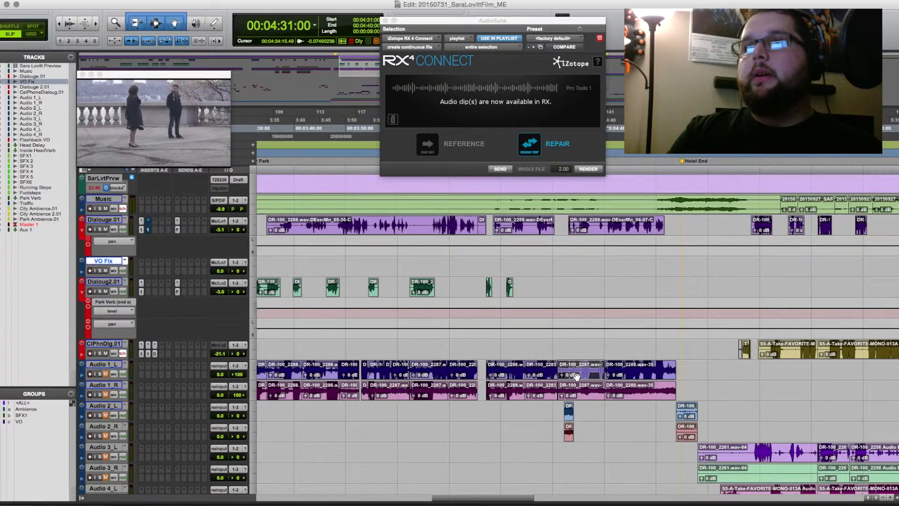
scroll(577, 376, left, 20)
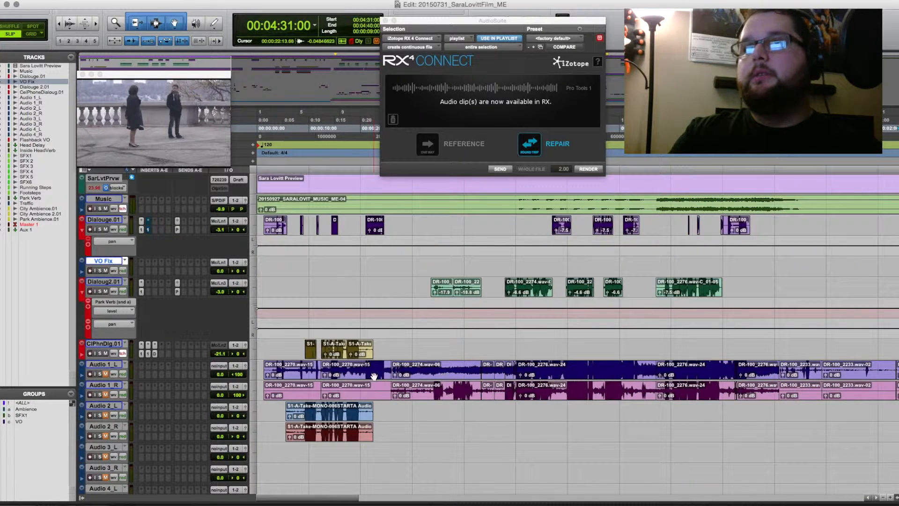
click(297, 377)
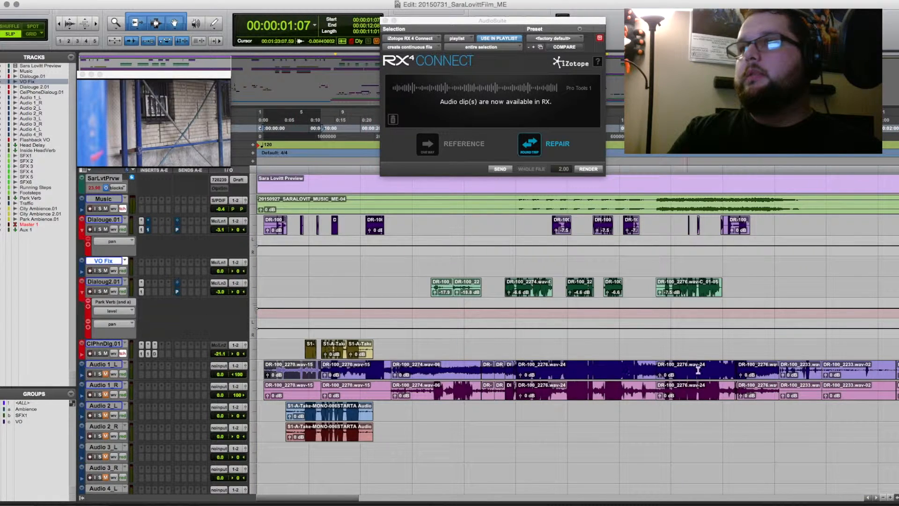
click(839, 376)
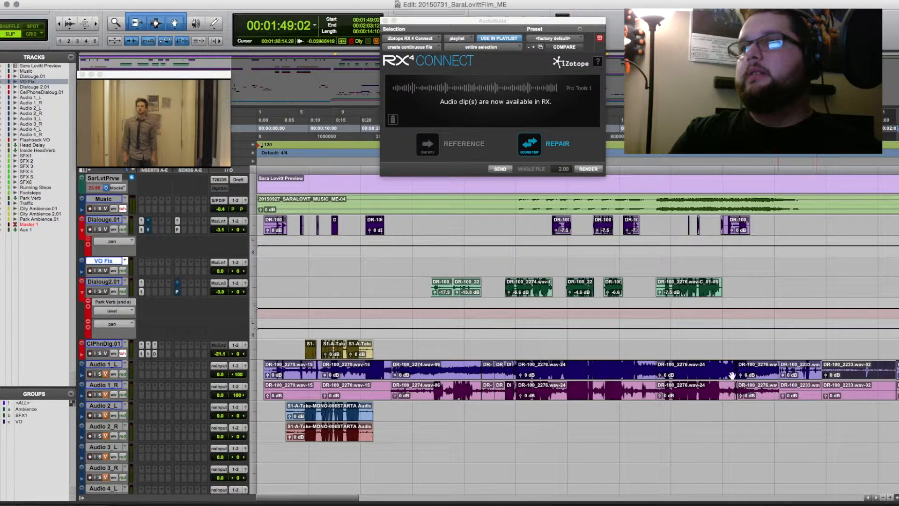
- Copy the DR-100_2276.wav-24 clip at 00:01:17:01 from Audio 1_L to VO Fix, send it to the RX 4 editor and play it
click(677, 375)
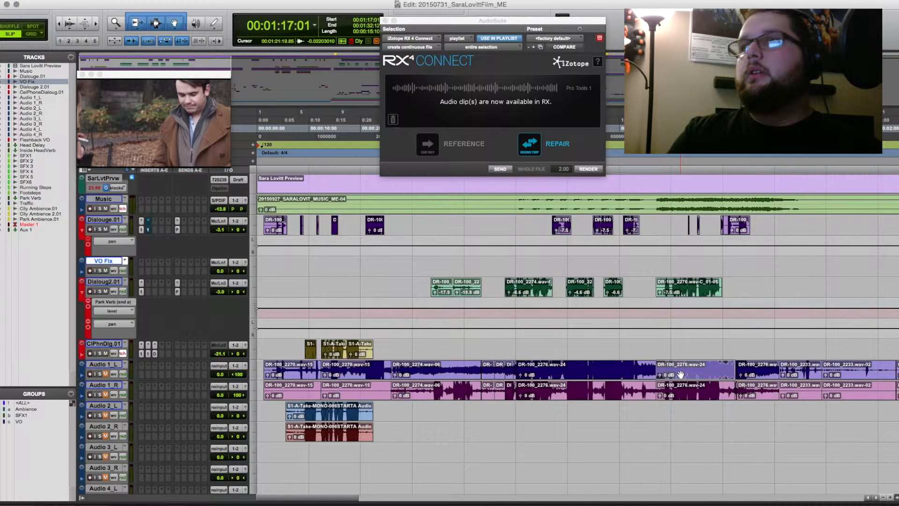
drag(681, 375, 684, 274)
click(500, 168)
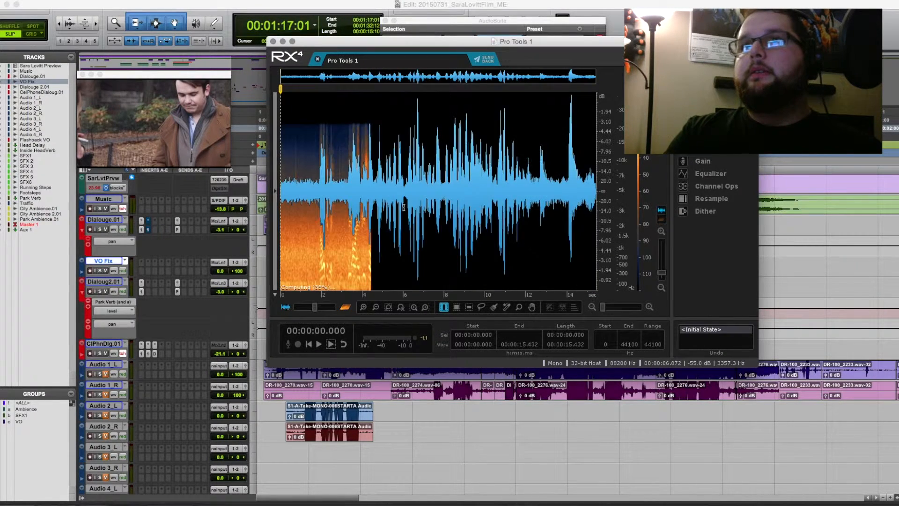
key(space)
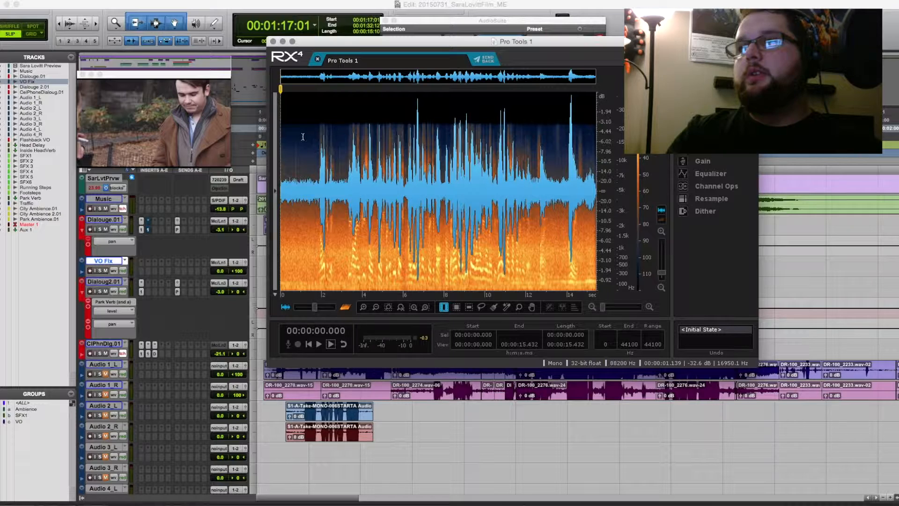
- Replace the clip on VO Fix with the matching DR-100_2276.wav-24 clip from Audio 1_R and send it to the RX 4 editor
key(super+Tab)
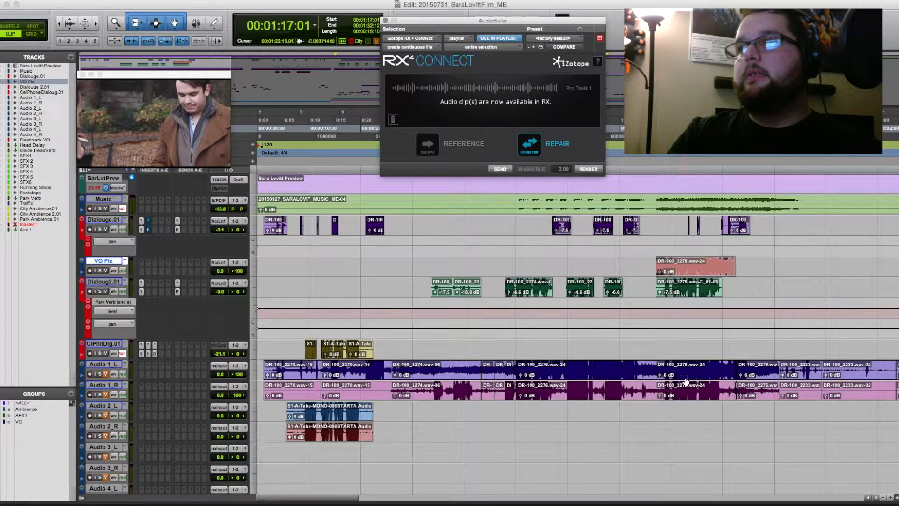
key(Delete)
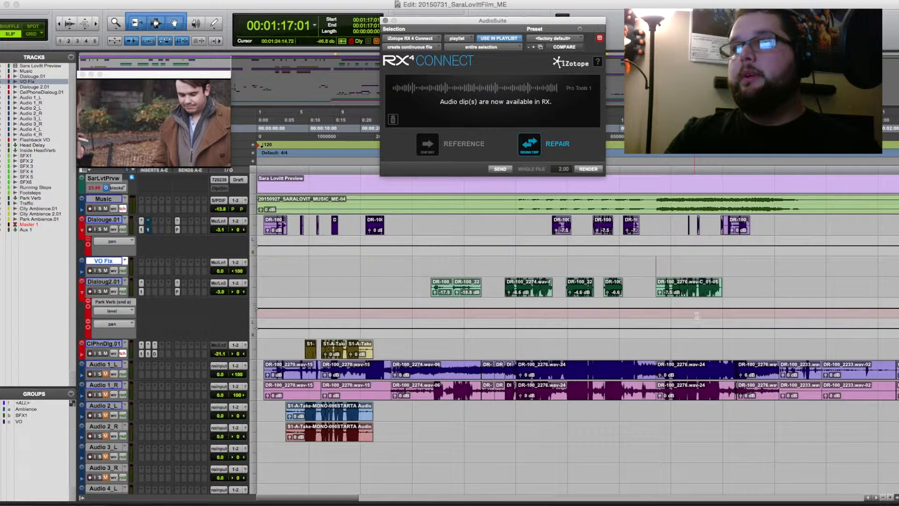
drag(689, 395, 696, 258)
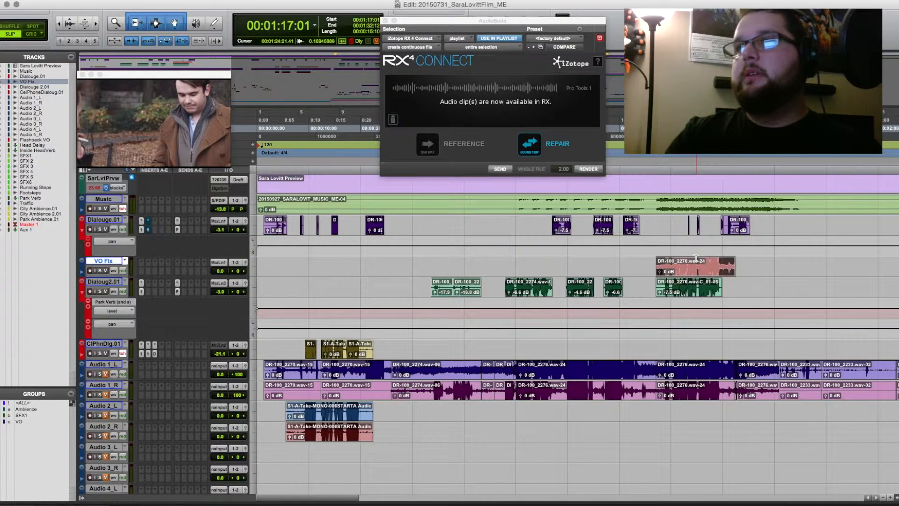
click(500, 169)
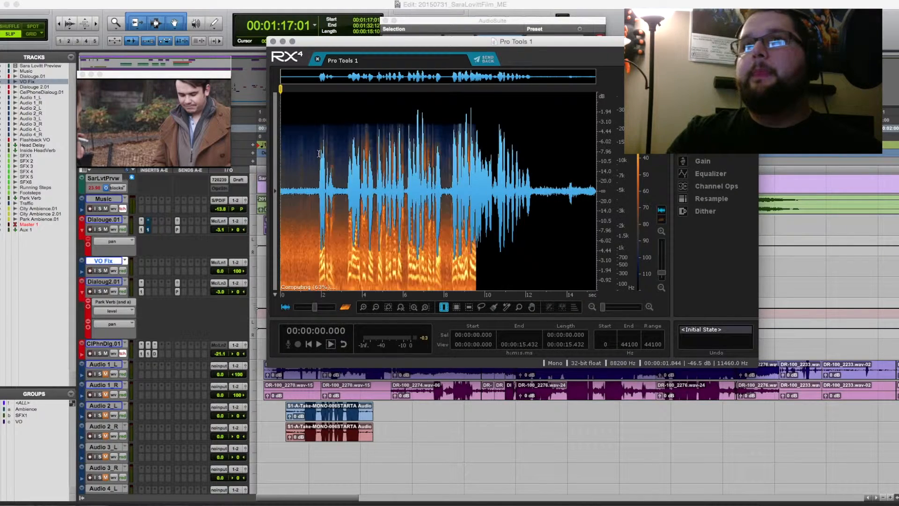
- Play the unprocessed clip in the RX 4 editor from 00:00:01.575 through the first dialogue phrases
click(312, 153)
key(space)
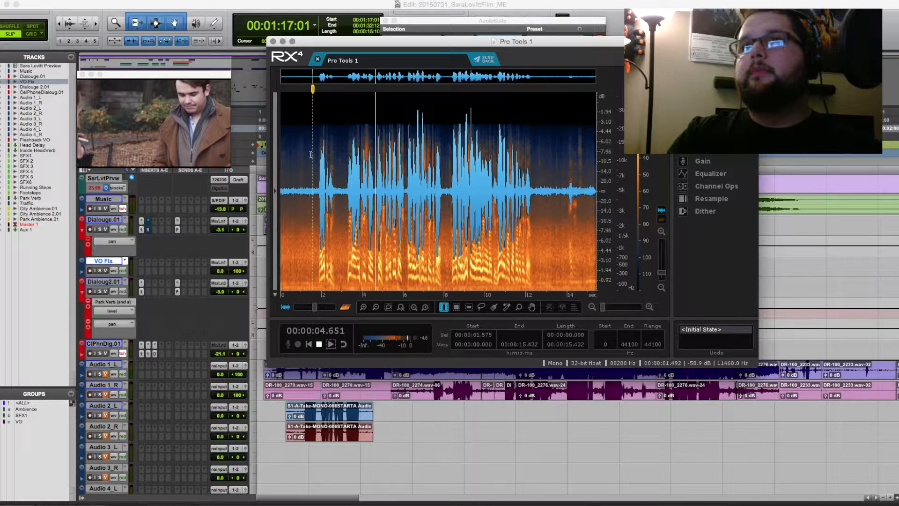
key(space)
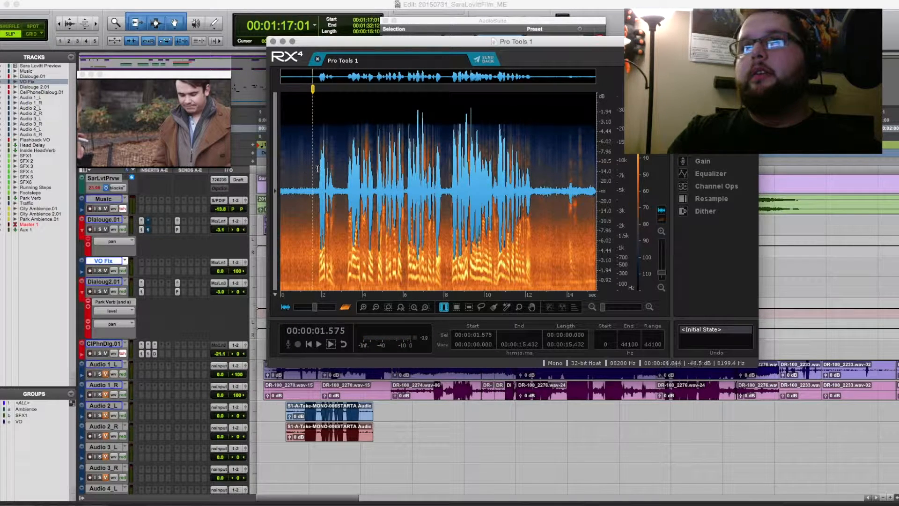
- Select the background noise before the first word, open the Denoise module and train the Spectral Denoiser on it
drag(308, 161, 247, 160)
click(709, 123)
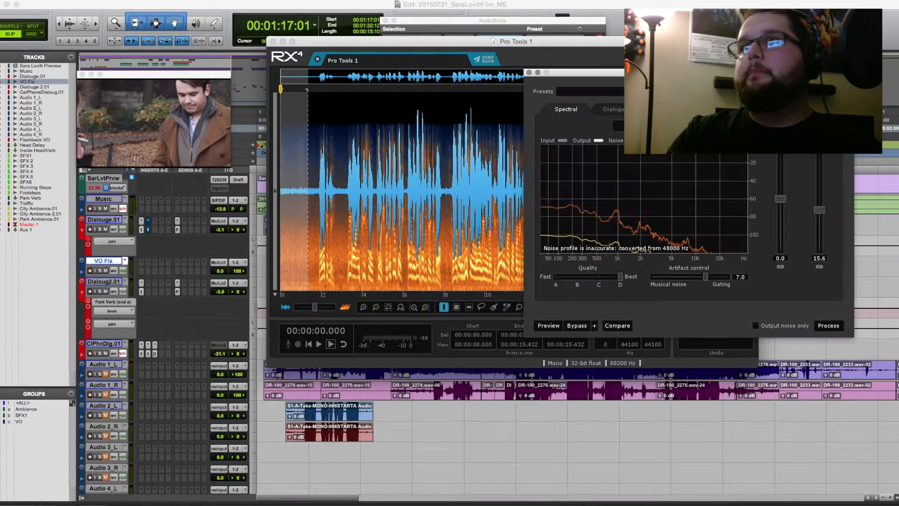
click(630, 126)
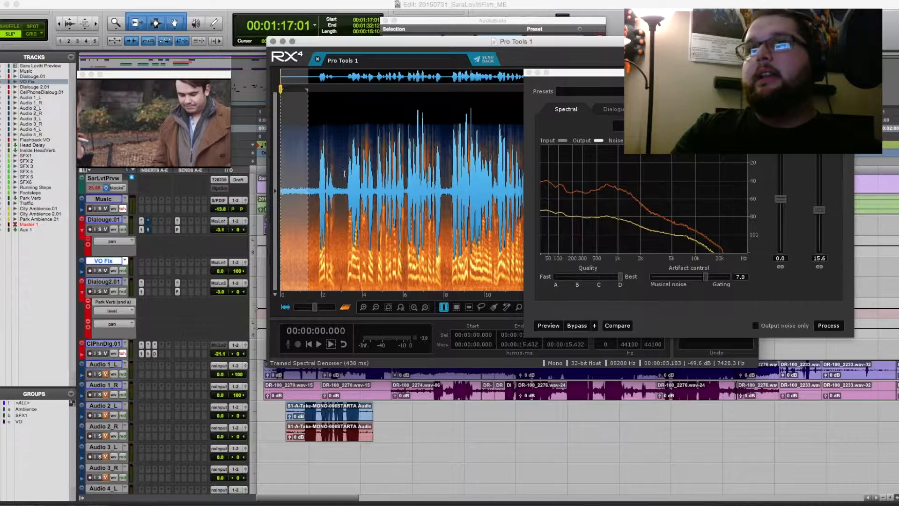
- Train the Spectral Denoiser on the dialogue section from 00:00:03.007 to about 11 seconds
drag(342, 168, 506, 170)
click(619, 126)
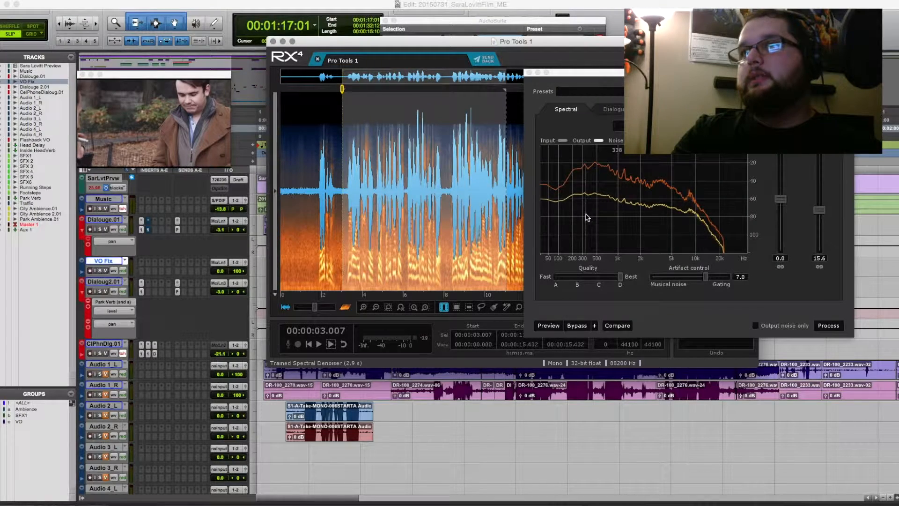
- Select about the first 0.8 seconds of background noise and retrain the Spectral Denoiser on it
click(308, 167)
drag(296, 166, 280, 167)
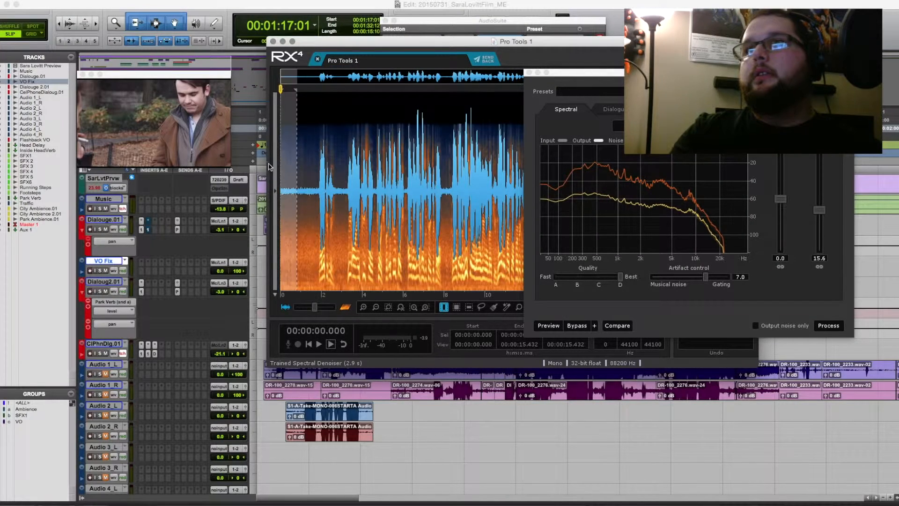
click(643, 126)
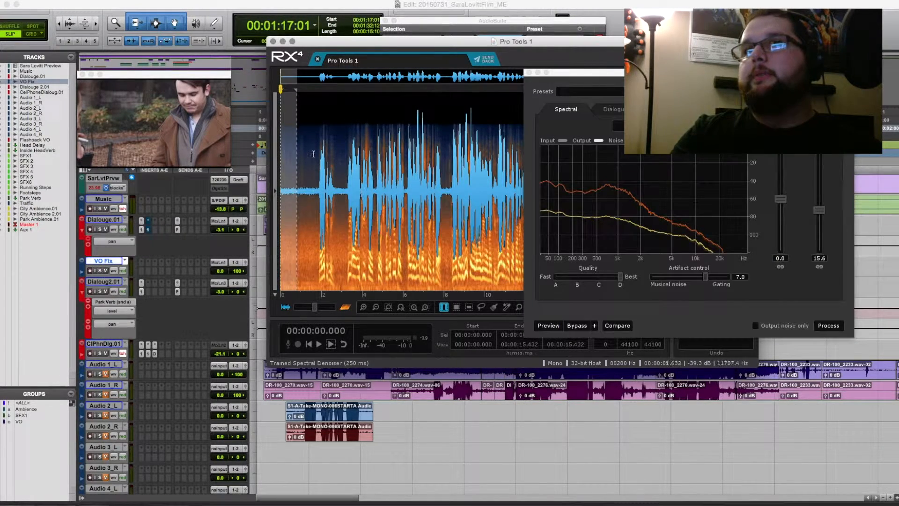
- Select the entire clip, move the Denoise window clear of the waveform and process the clip with the Spectral Denoiser
double_click(314, 165)
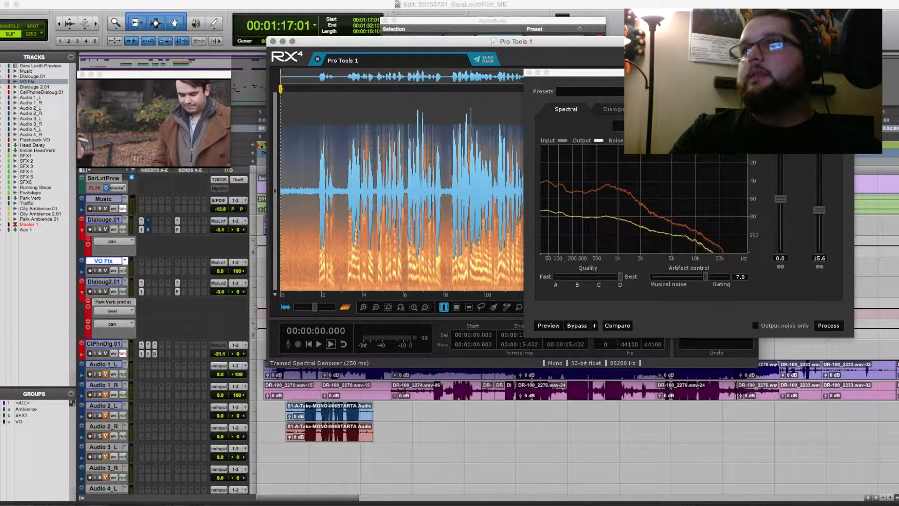
drag(703, 73, 738, 47)
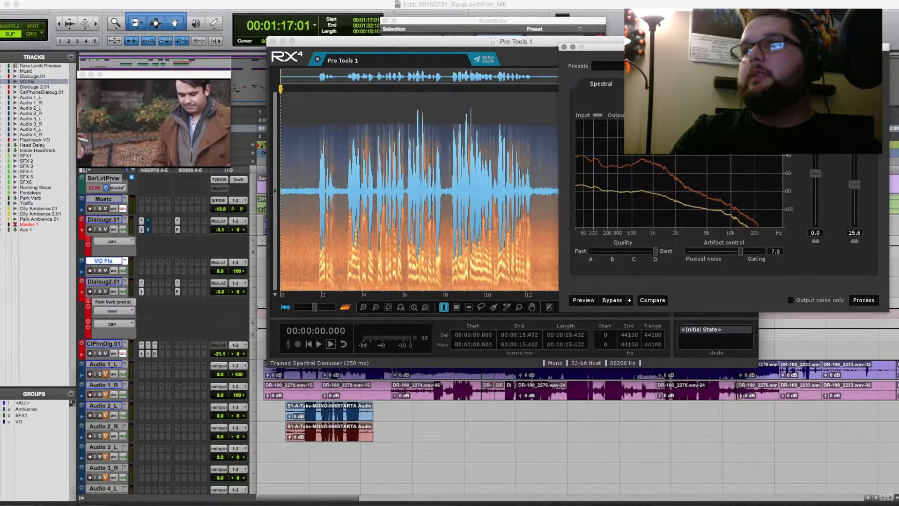
click(872, 299)
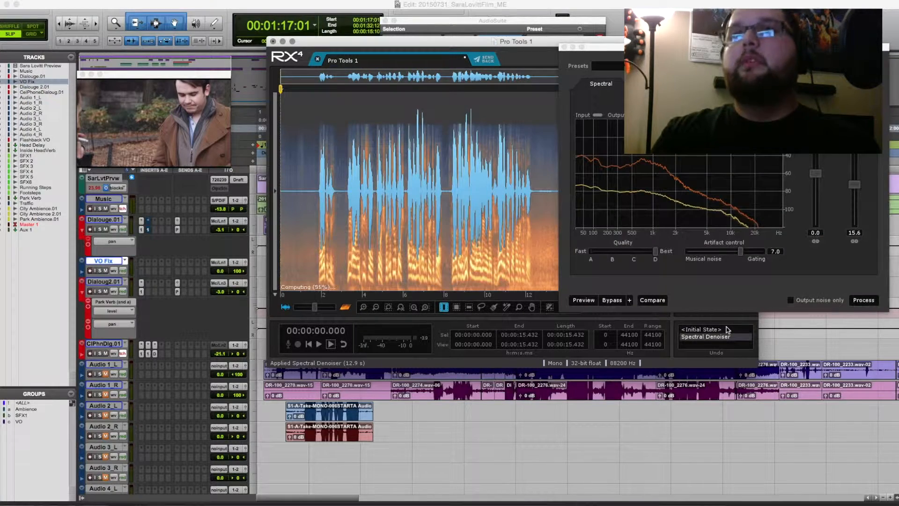
- Compare the spectrograms of the clip's initial and denoised history states, ending on the denoised state
click(329, 165)
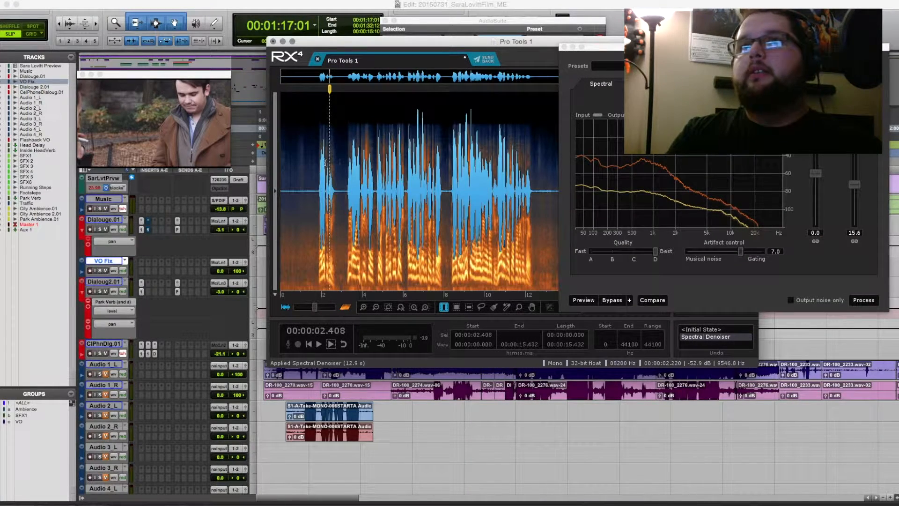
click(311, 168)
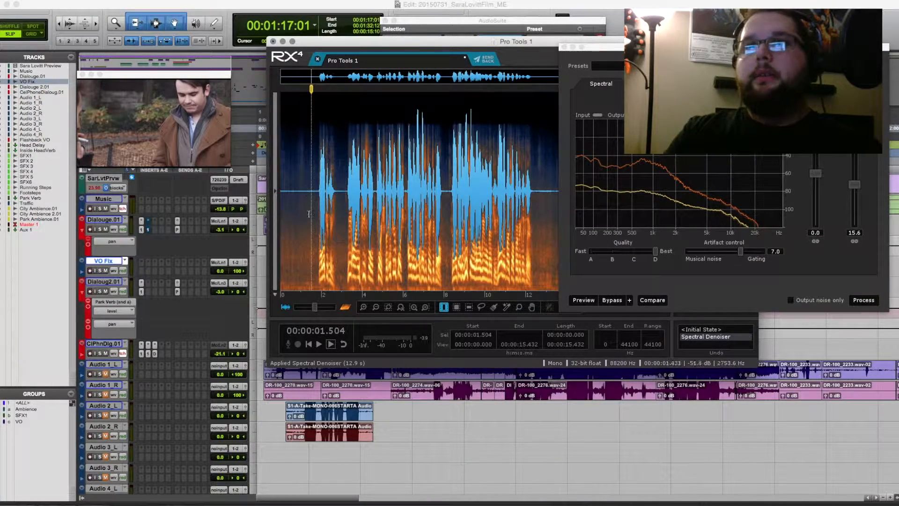
click(717, 330)
click(445, 268)
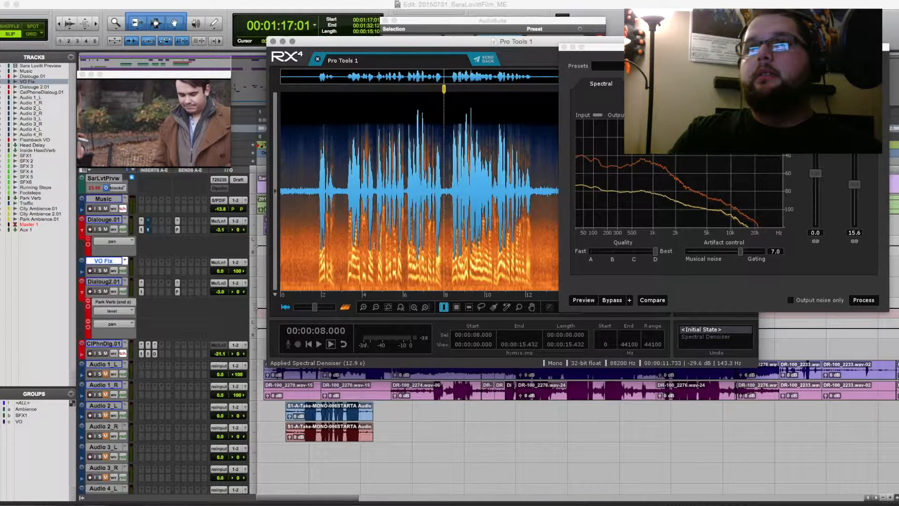
click(689, 338)
click(370, 206)
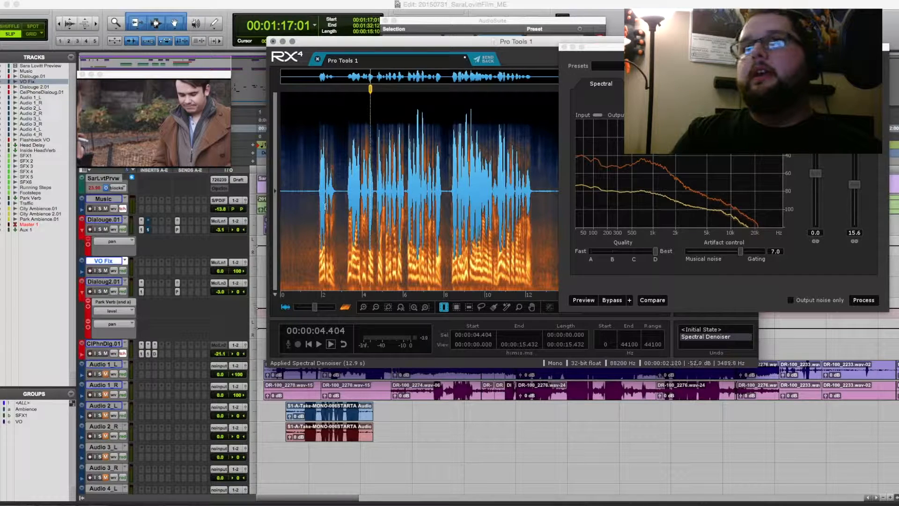
- Play the clip from the start in its denoised, initial and denoised states to compare the noise by ear
key(Return)
key(space)
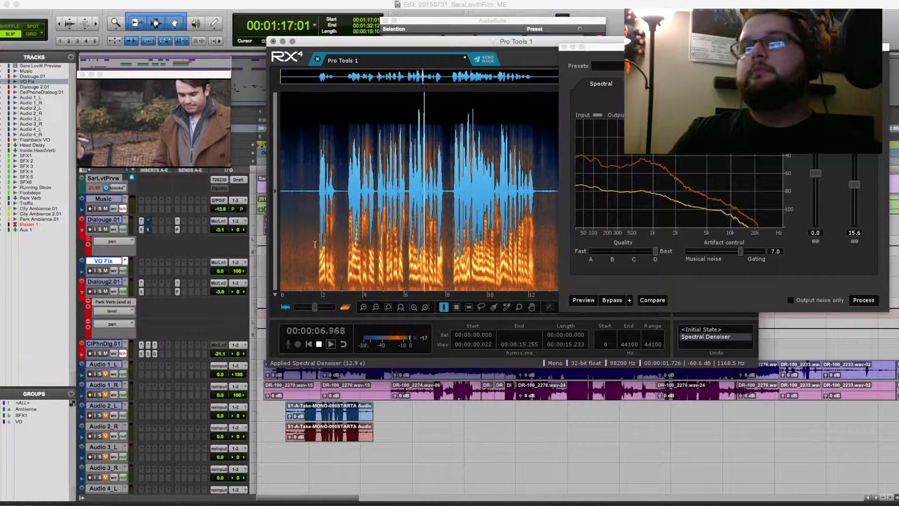
click(714, 331)
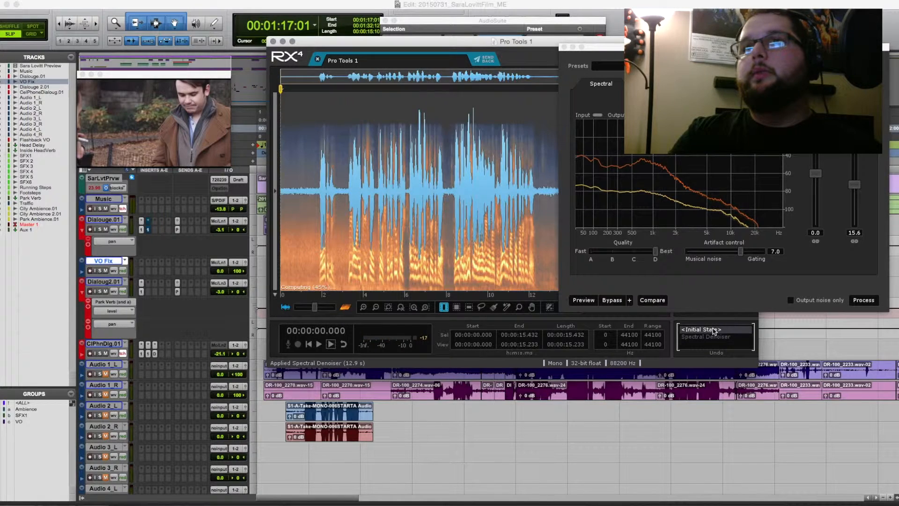
key(space)
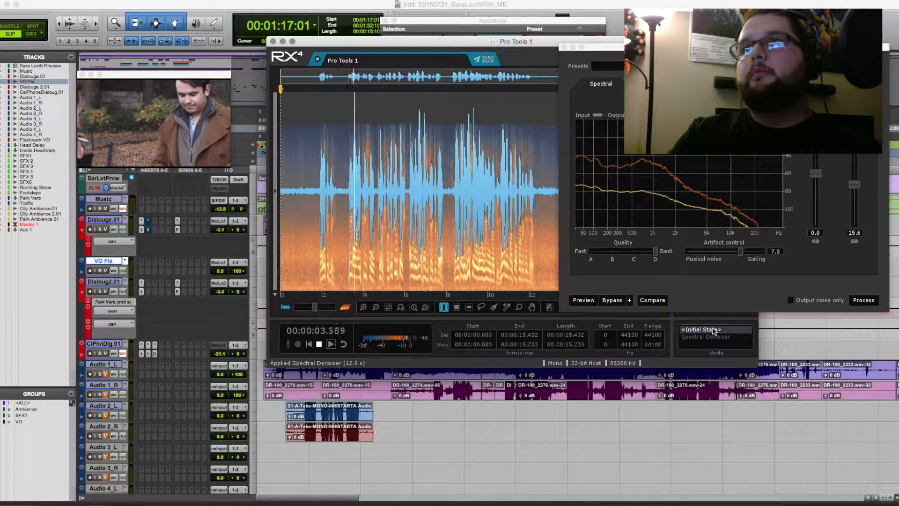
click(715, 338)
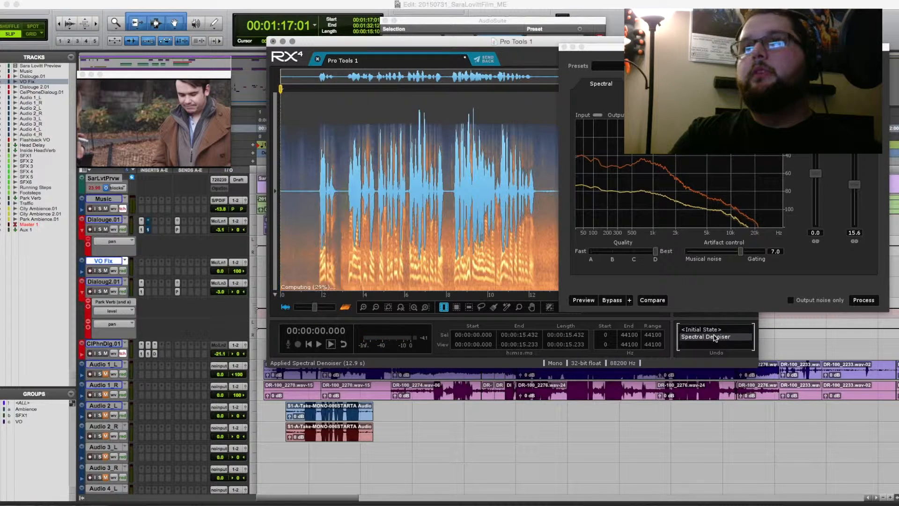
key(space)
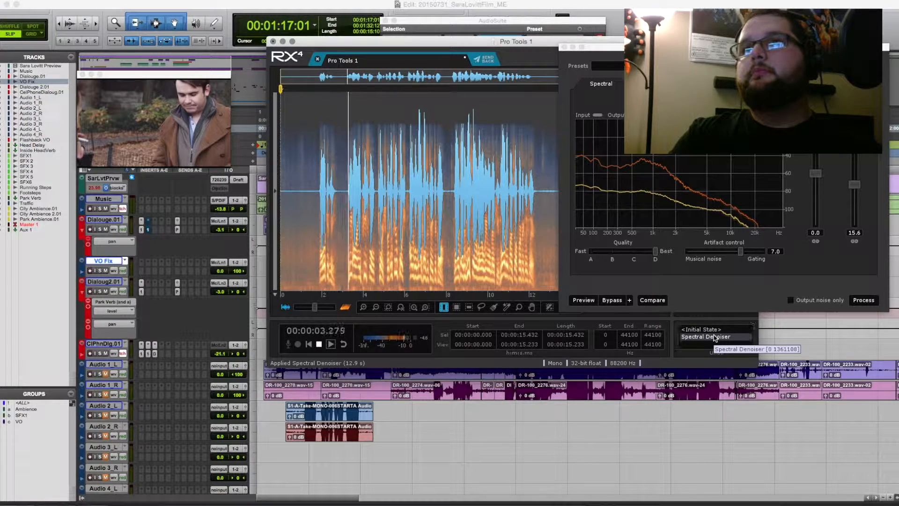
click(715, 337)
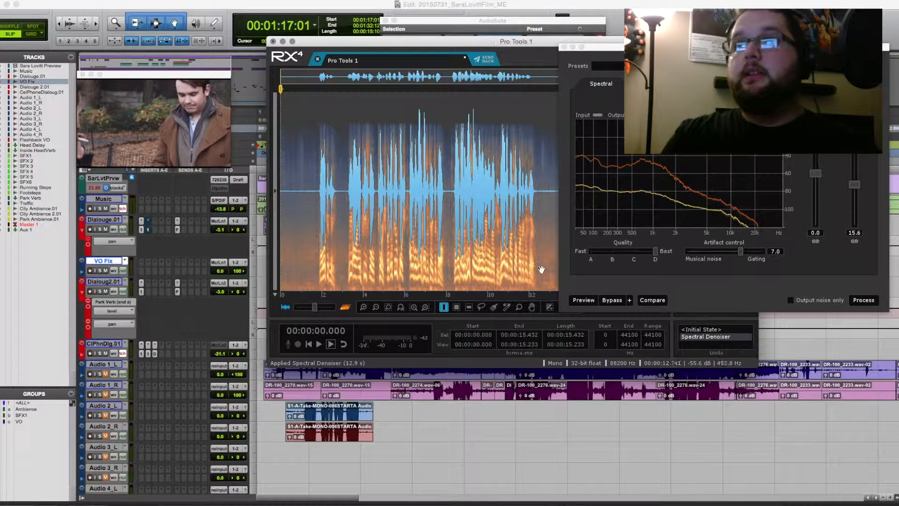
- Restore the clip's initial state and raise the Spectral Denoiser's reduction to 27.9 dB
click(725, 330)
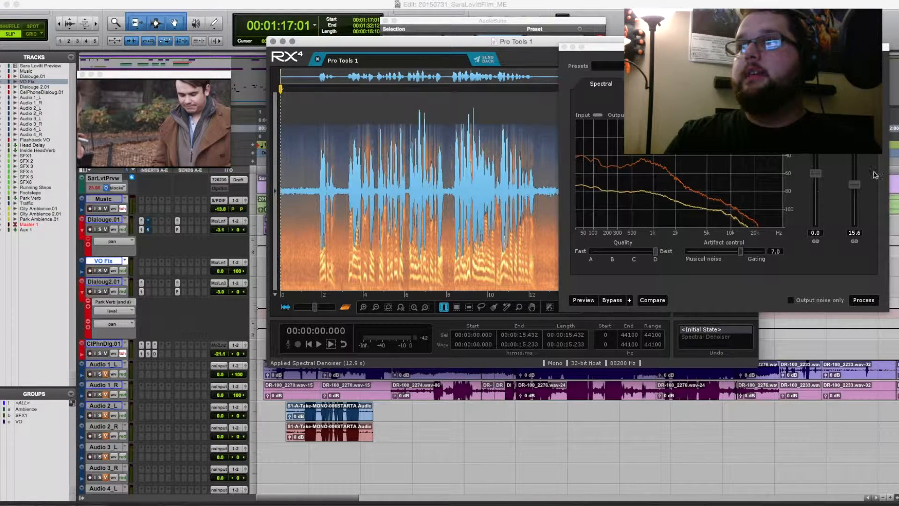
drag(855, 184, 855, 156)
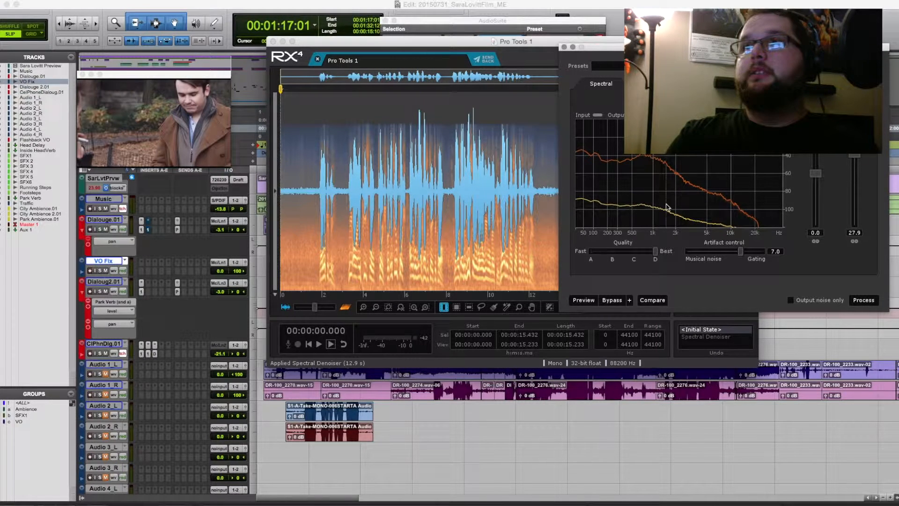
- Process the whole clip with the Spectral Denoiser, close the Denoise window and play the result from the start
click(864, 300)
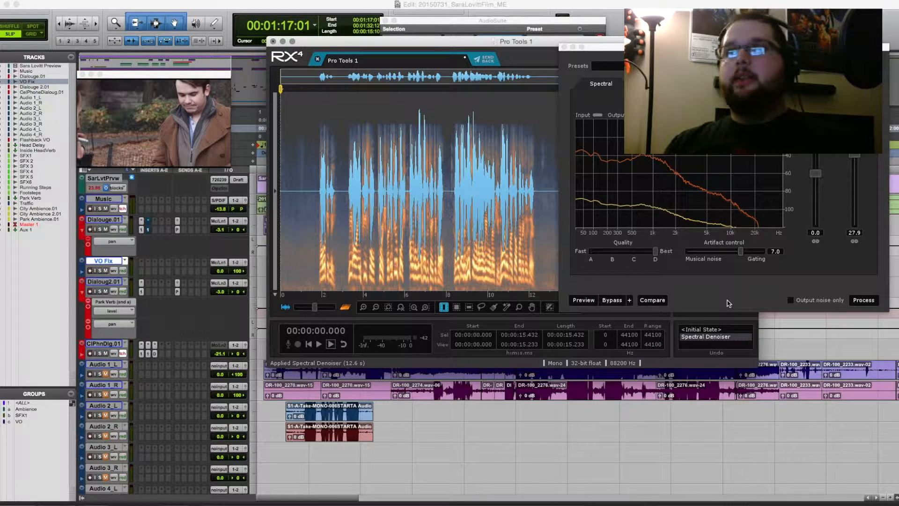
click(564, 47)
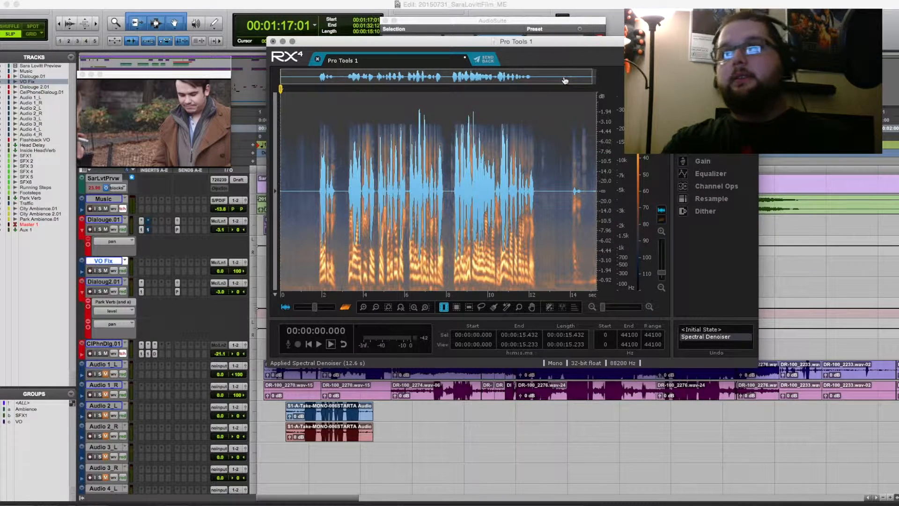
key(space)
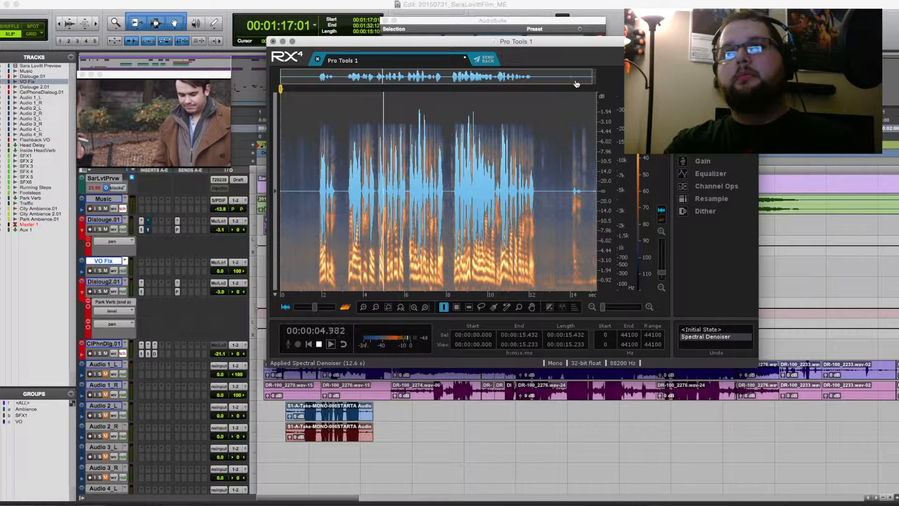
key(space)
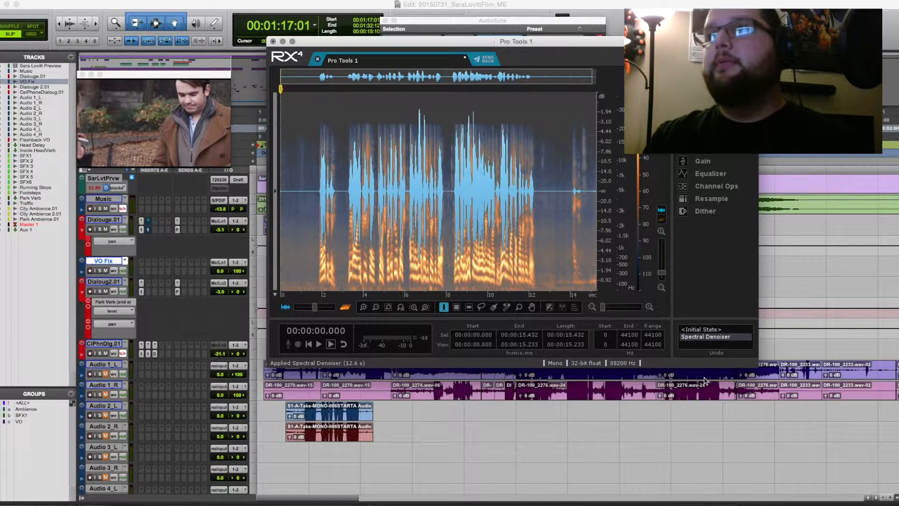
- Restore the clip's initial state, reopen Denoise and train the Spectral Denoiser on the first 1.7 seconds of background noise
click(713, 330)
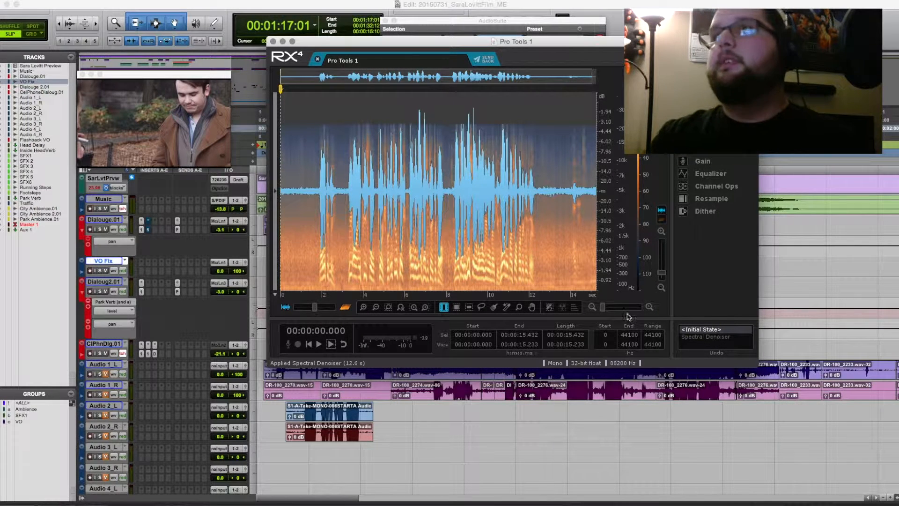
click(709, 117)
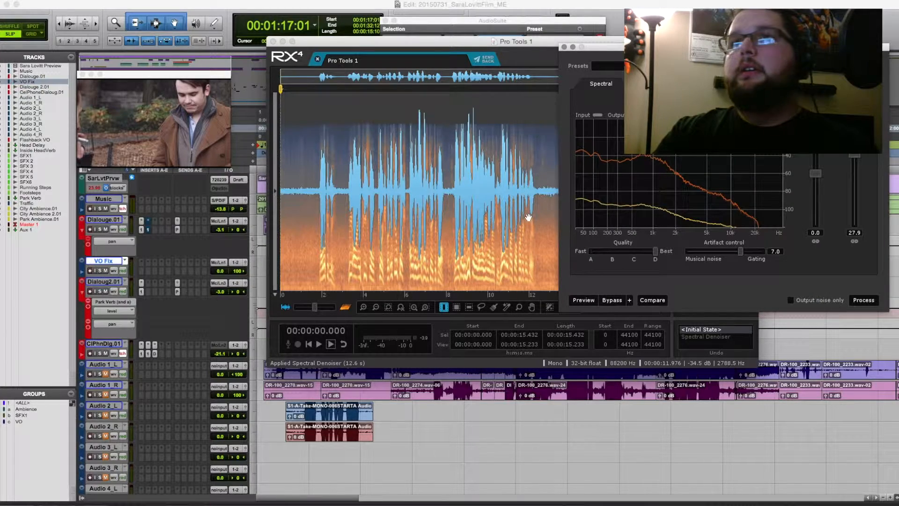
click(322, 157)
drag(316, 158, 280, 158)
click(651, 100)
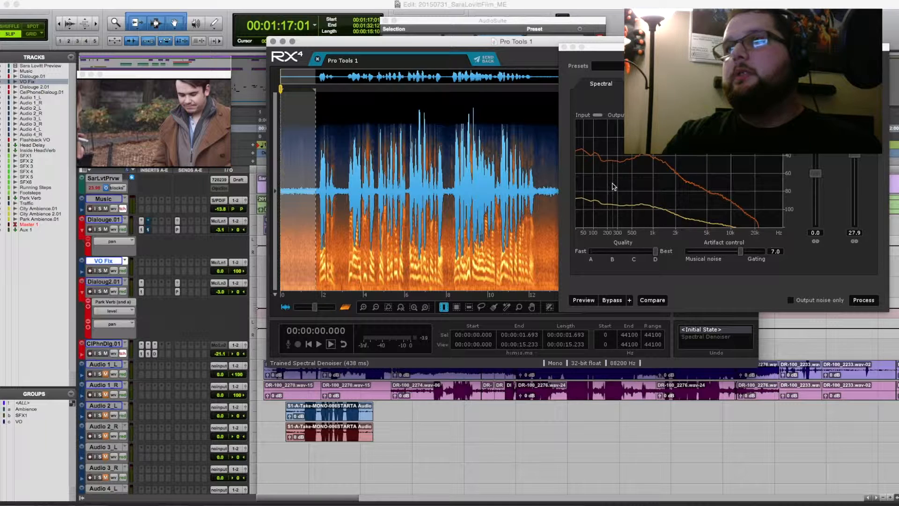
- Set the Spectral Denoiser's reduction to 10.6 dB, process the entire clip and play the result from near its start
key(super+a)
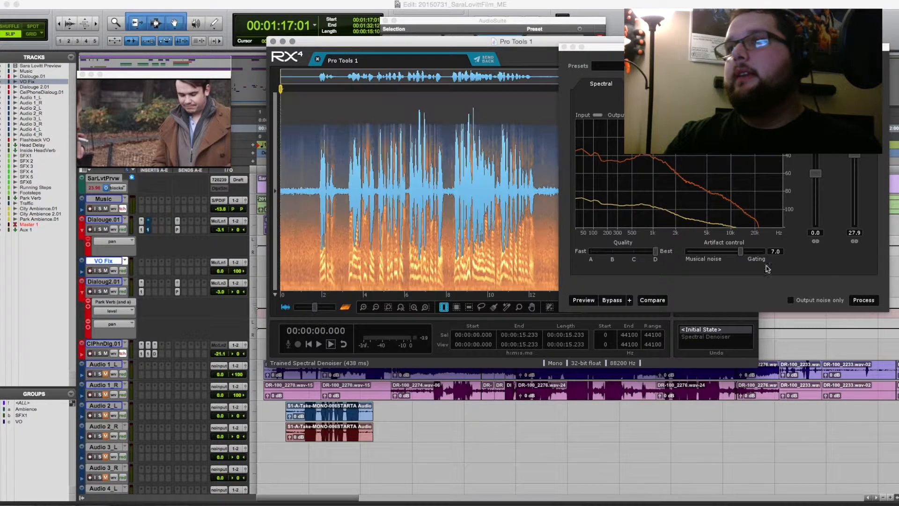
drag(860, 158, 860, 204)
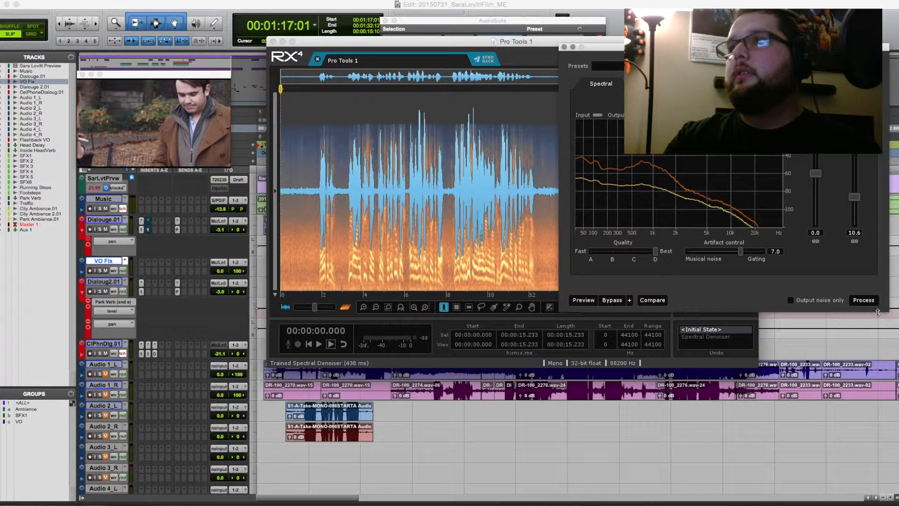
click(866, 302)
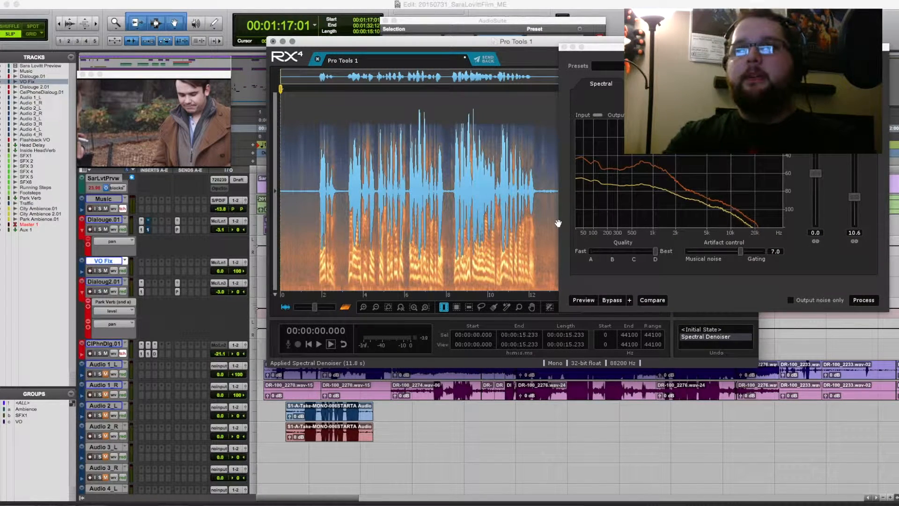
click(291, 170)
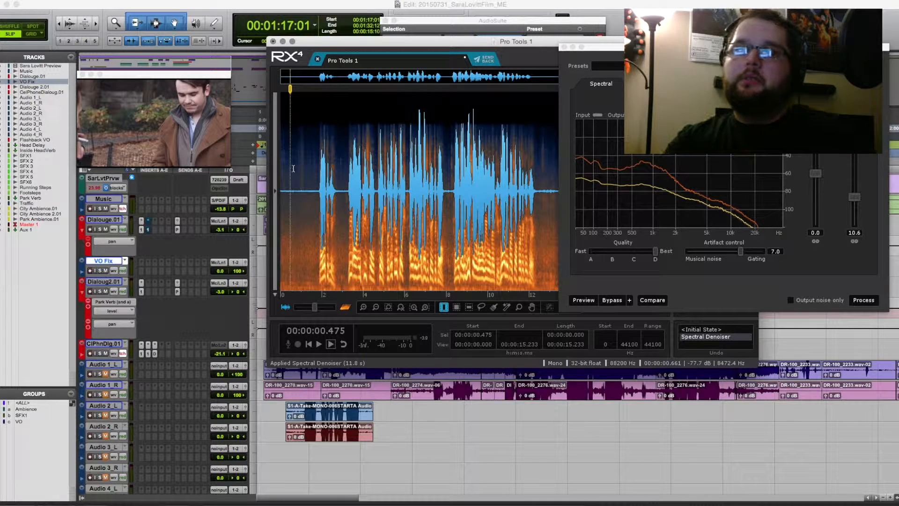
key(space)
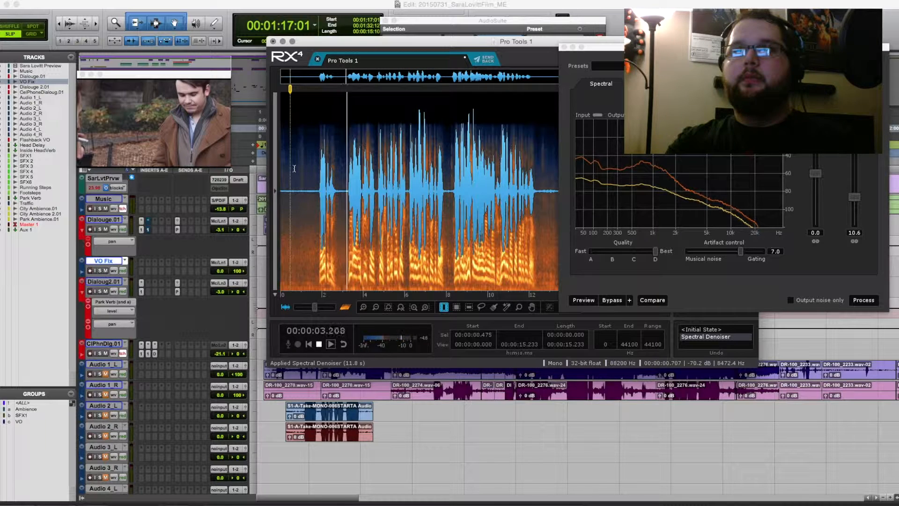
key(space)
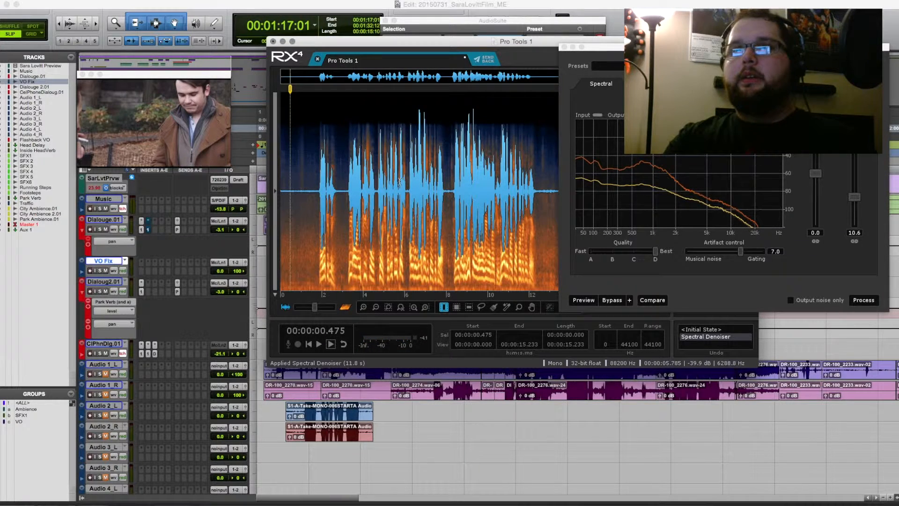
- Undo the last denoising and select the first 1.25 seconds of noise before the dialogue
key(super+z)
click(310, 171)
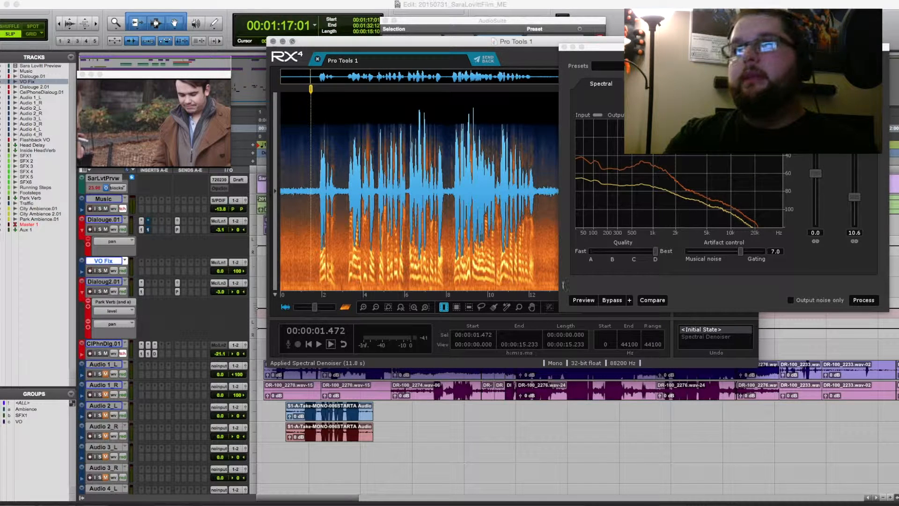
click(306, 171)
drag(306, 171, 280, 171)
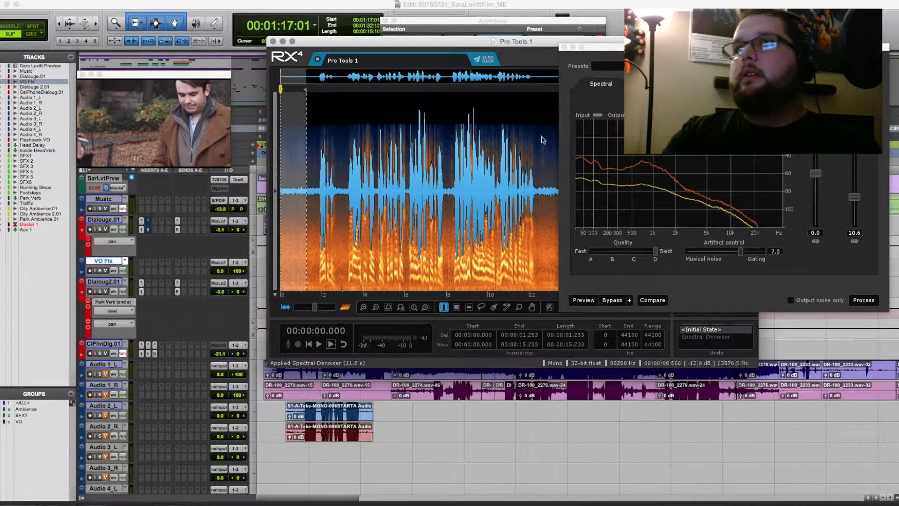
- Close the Denoise, RX 4 and AudioSuite windows and delete the DR-100_2276.wav-24 clip from the VO Fix track
click(564, 46)
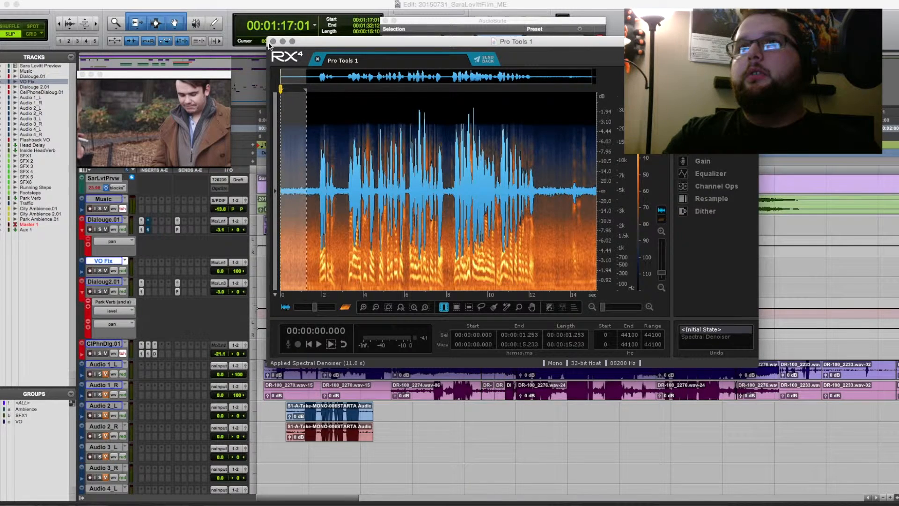
click(274, 41)
click(386, 21)
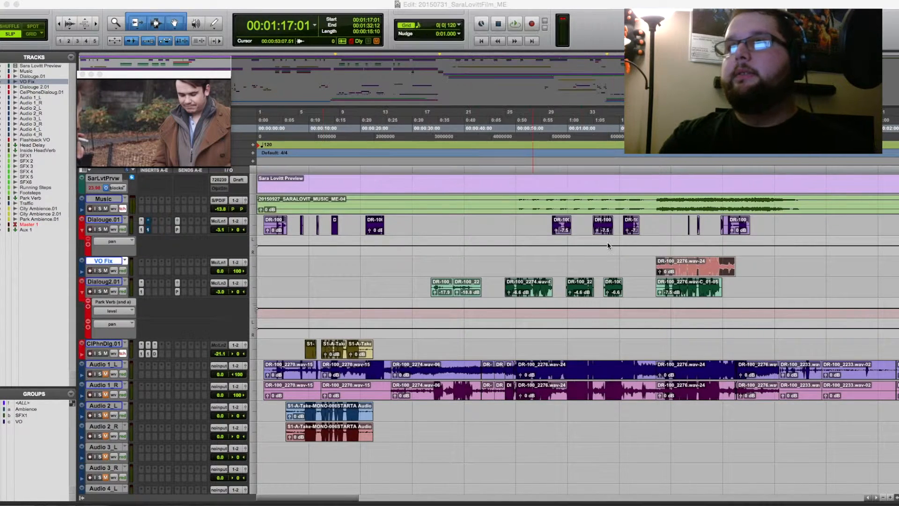
click(670, 270)
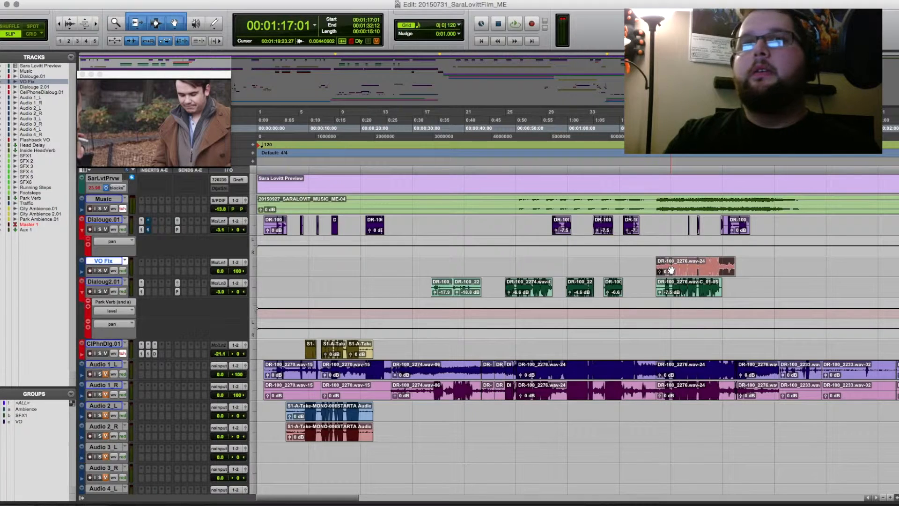
key(Delete)
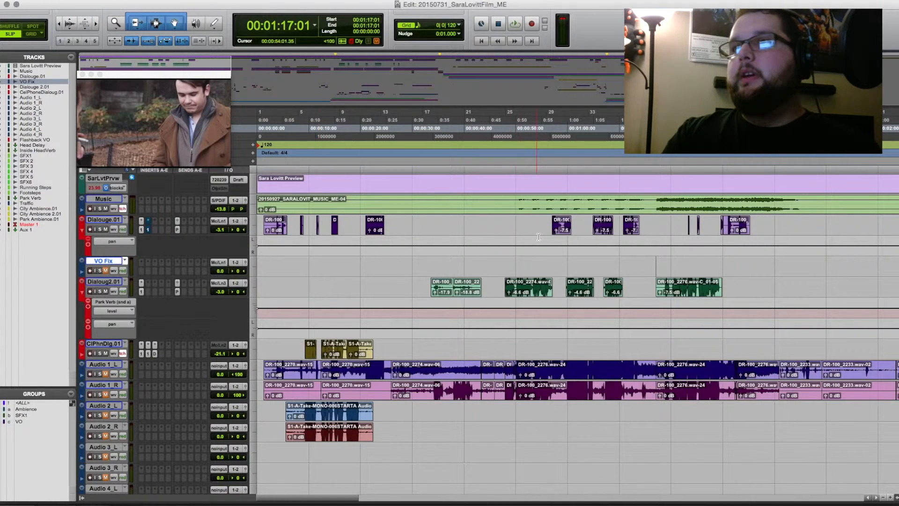
- Play the film's existing mix in the session from 00:01:18:04 to hear the park scene dialogue in context
click(662, 263)
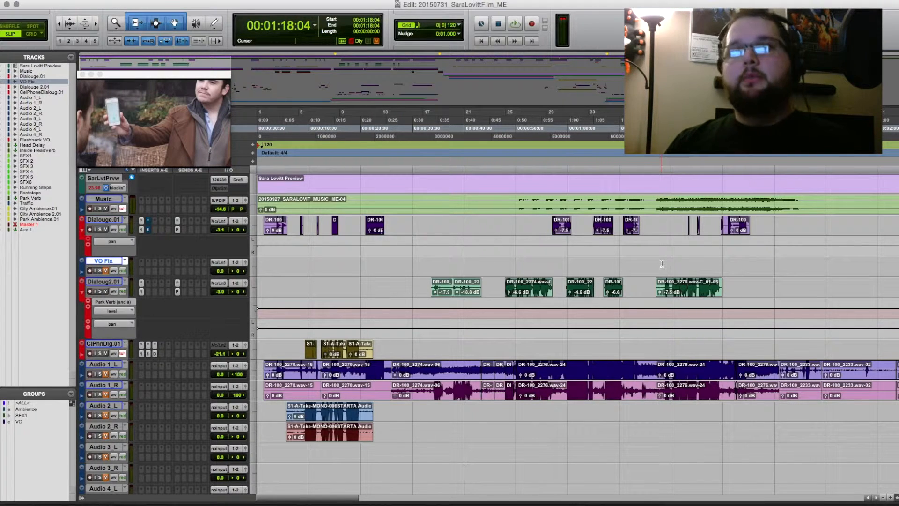
key(space)
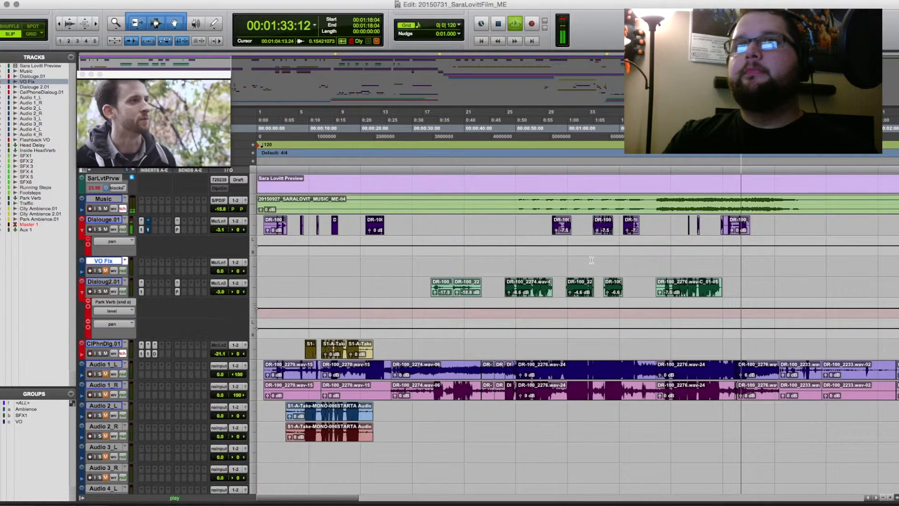
key(space)
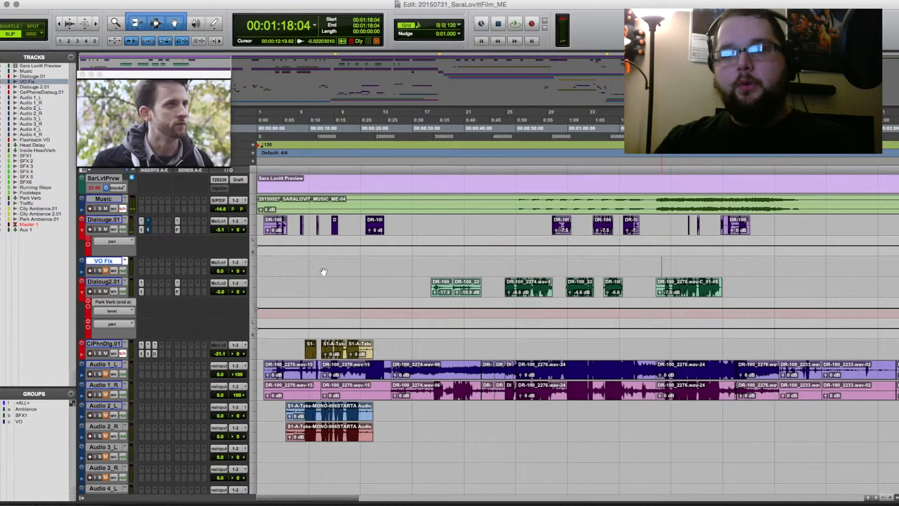